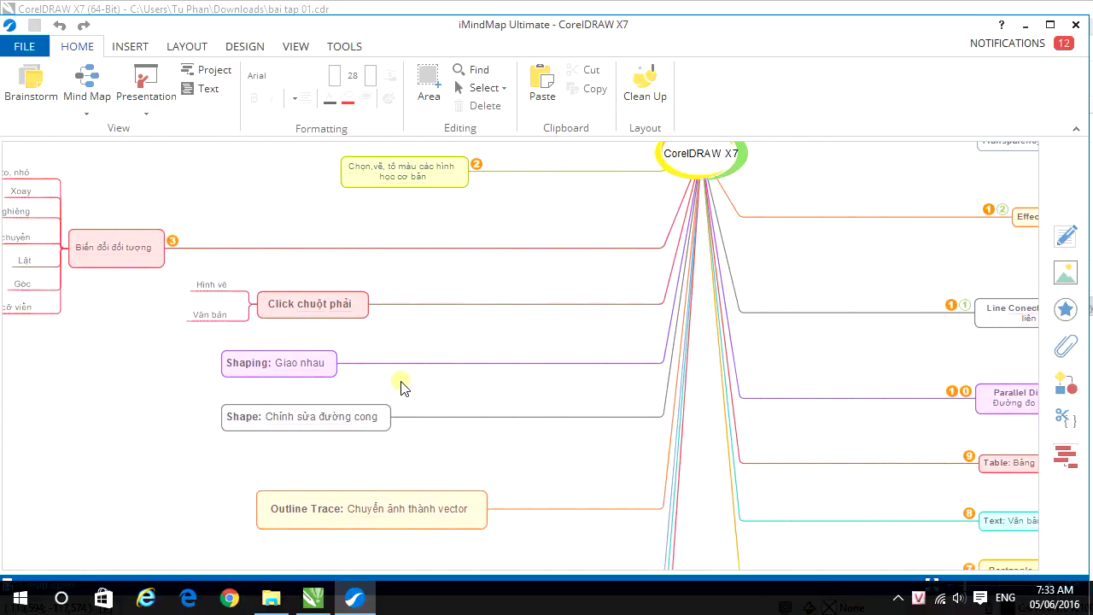
- Switch from the mind map's Shaping topic to CorelDRAW and collapse the Transformations docker
left_click(270, 373)
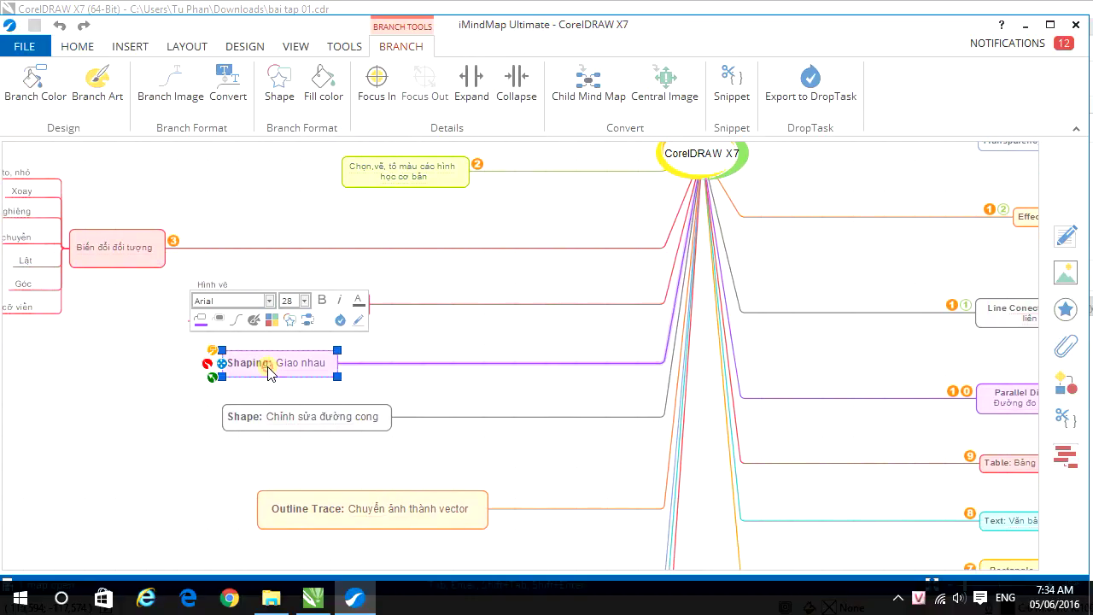
left_click(381, 385)
left_click(313, 599)
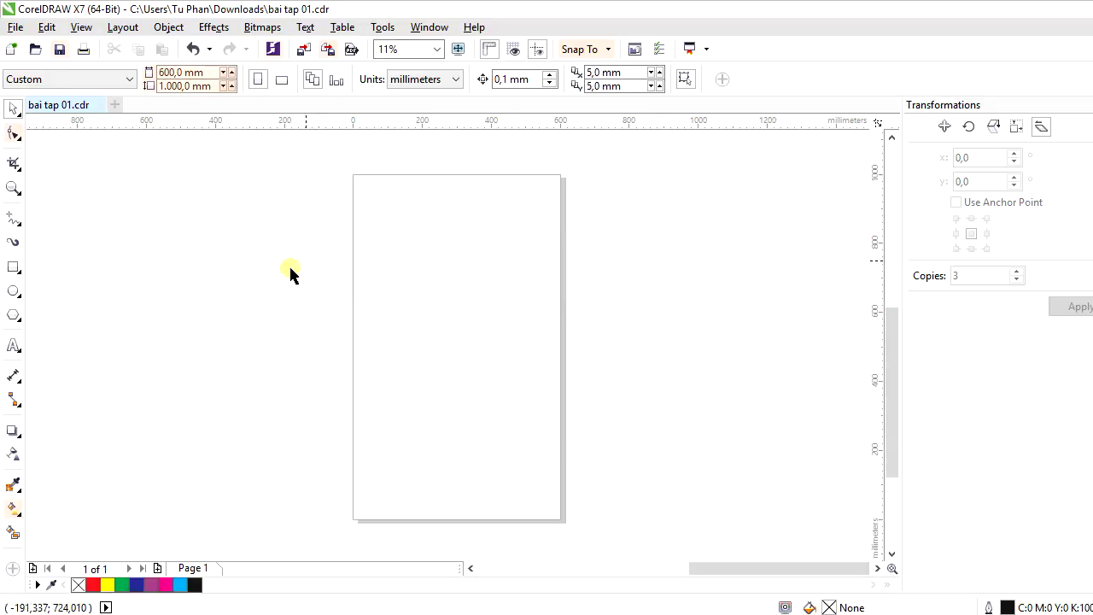
left_click(665, 293)
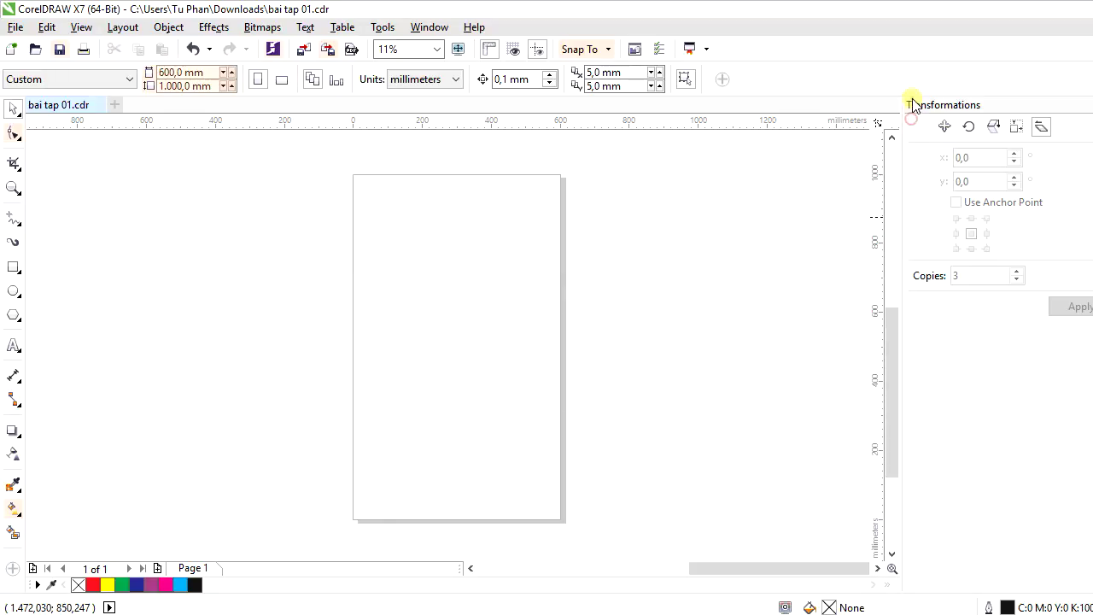
left_click(892, 137)
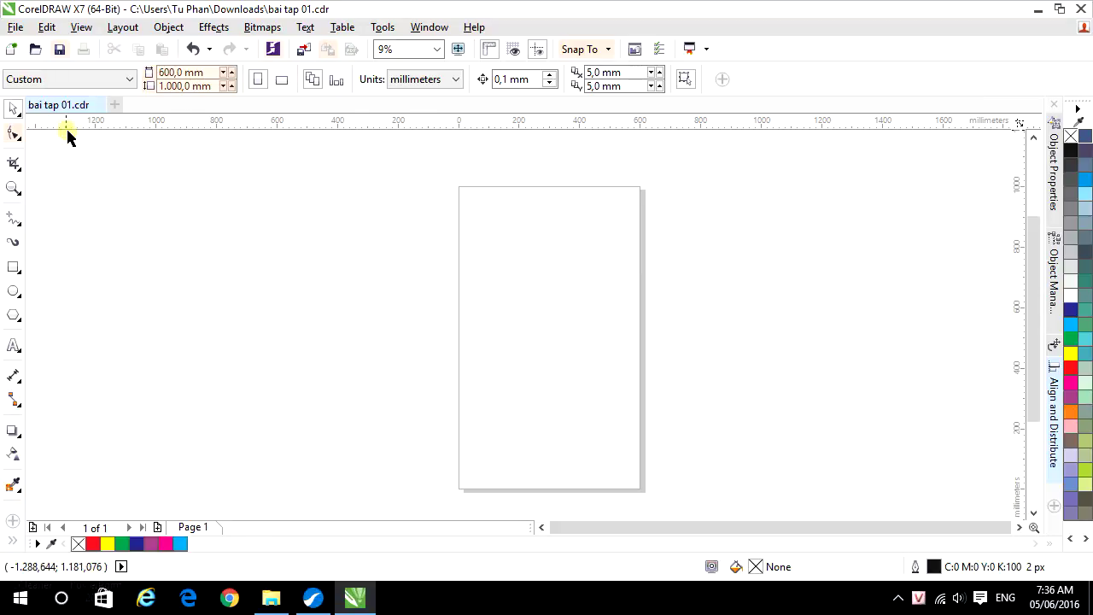
- Draw a rectangle about 395 × 260 mm in the empty area left of the page and fill it red
left_click(13, 267)
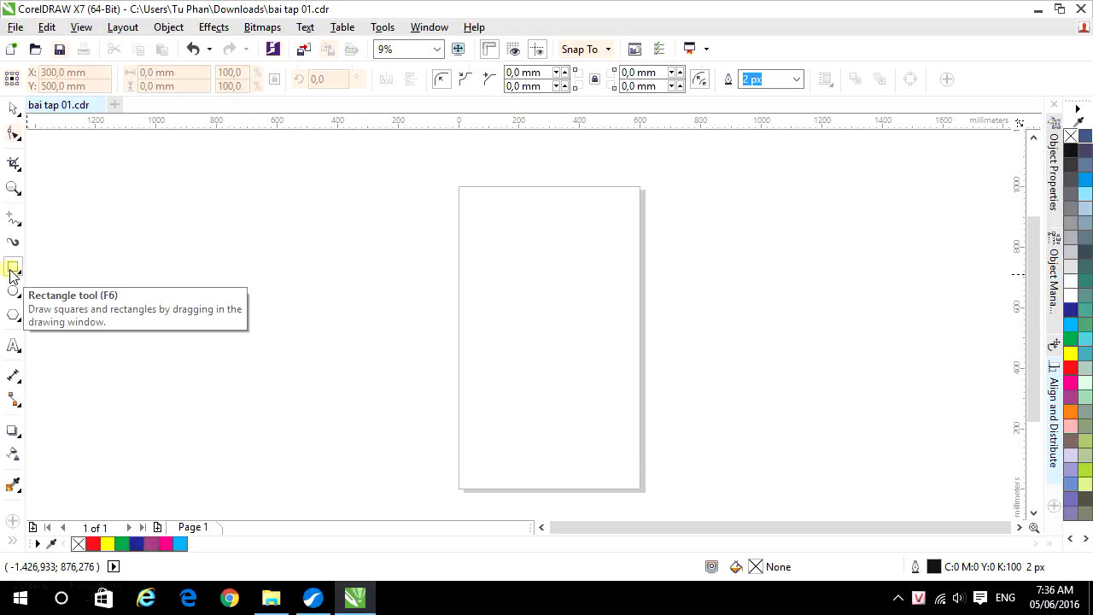
left_click_drag(183, 281, 368, 266)
mouse_move(230, 210)
left_mouse_down()
mouse_move(363, 289)
mouse_move(347, 288)
left_mouse_up()
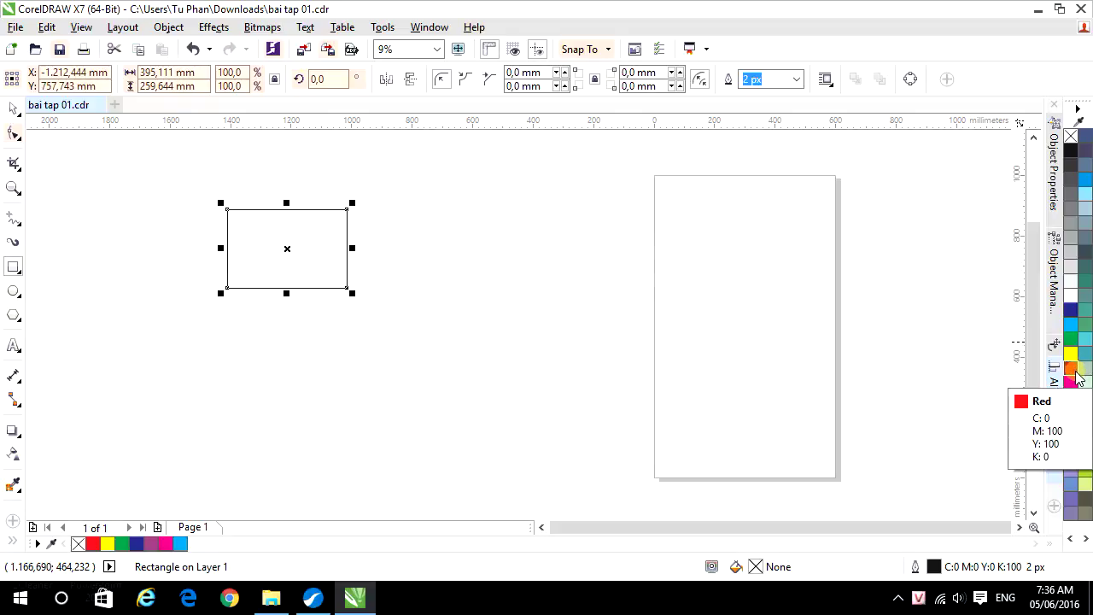
left_click(1071, 369)
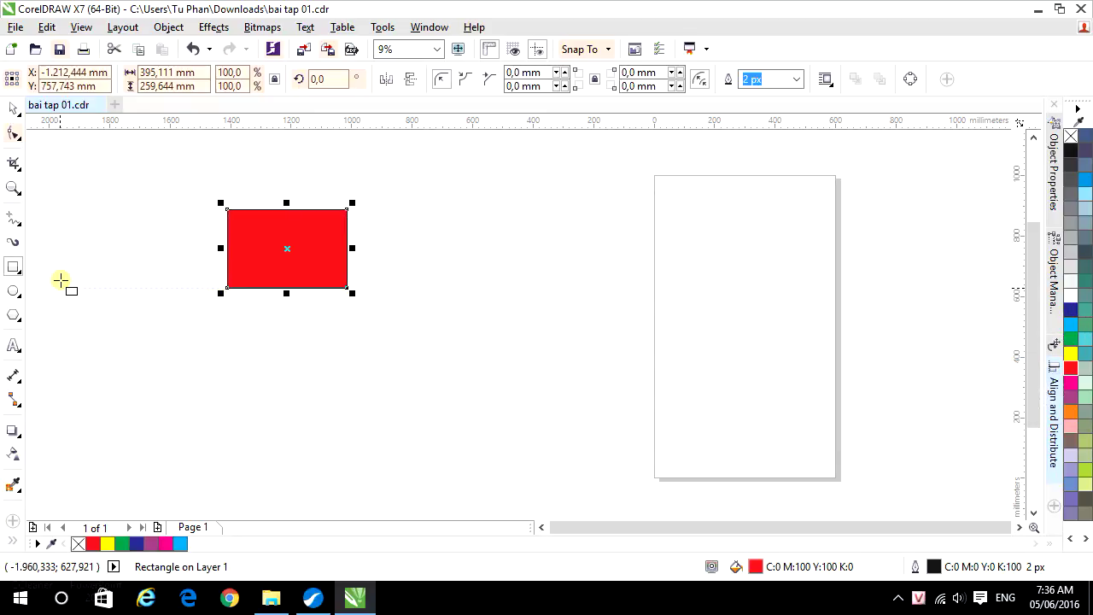
- Draw a circle about 480 mm in diameter between the rectangle and the page, and fill it yellow
left_click(14, 292)
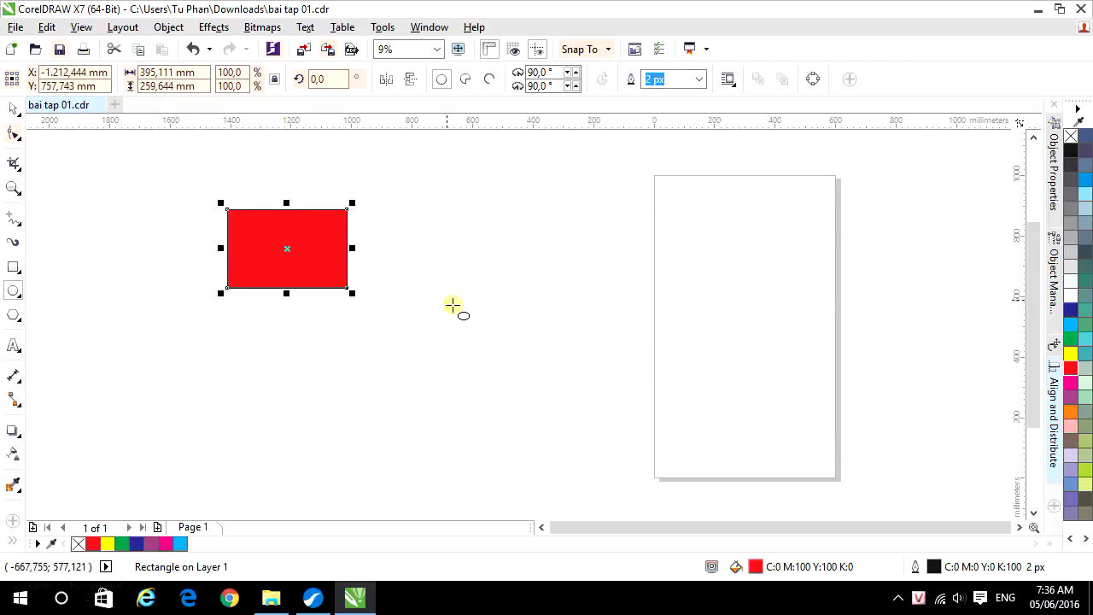
left_click_drag(421, 259, 566, 333)
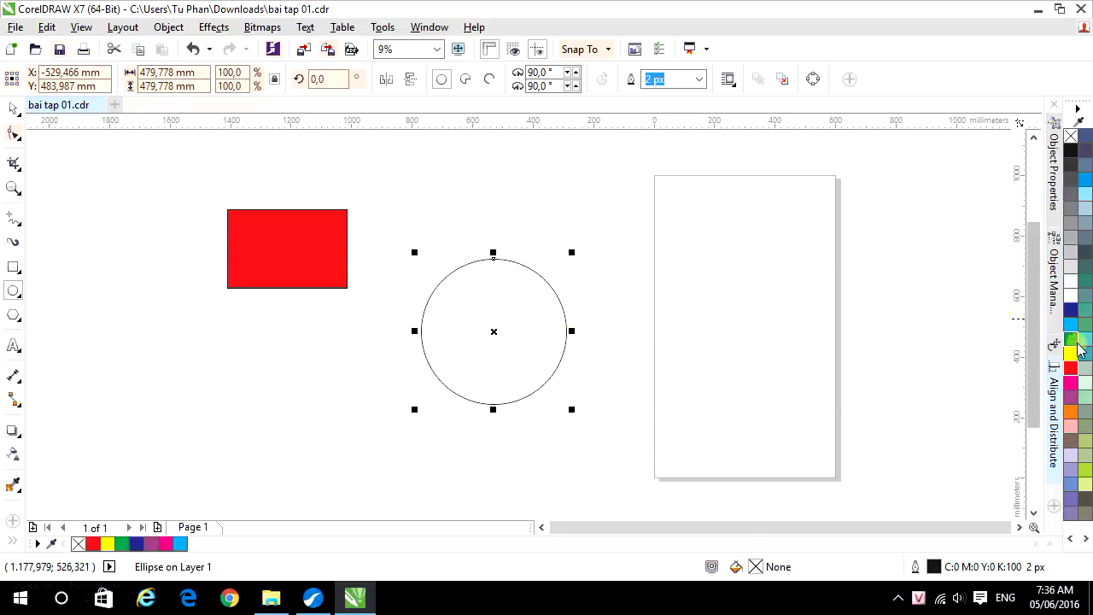
left_click(1071, 354)
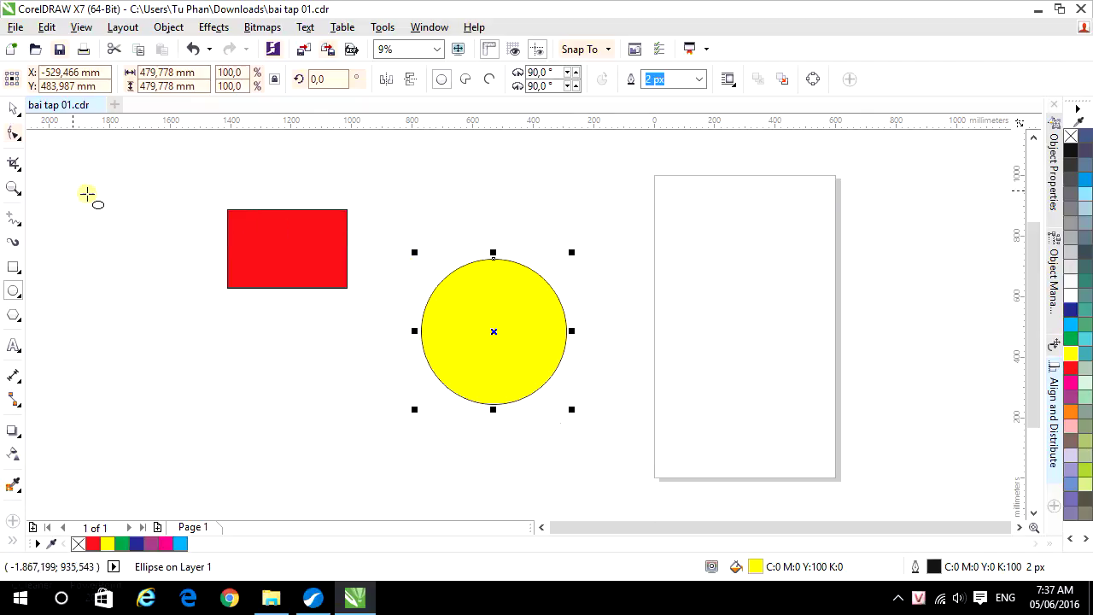
- Move the yellow circle so that it overlaps the right part of the red rectangle, and deselect it
left_click(14, 111)
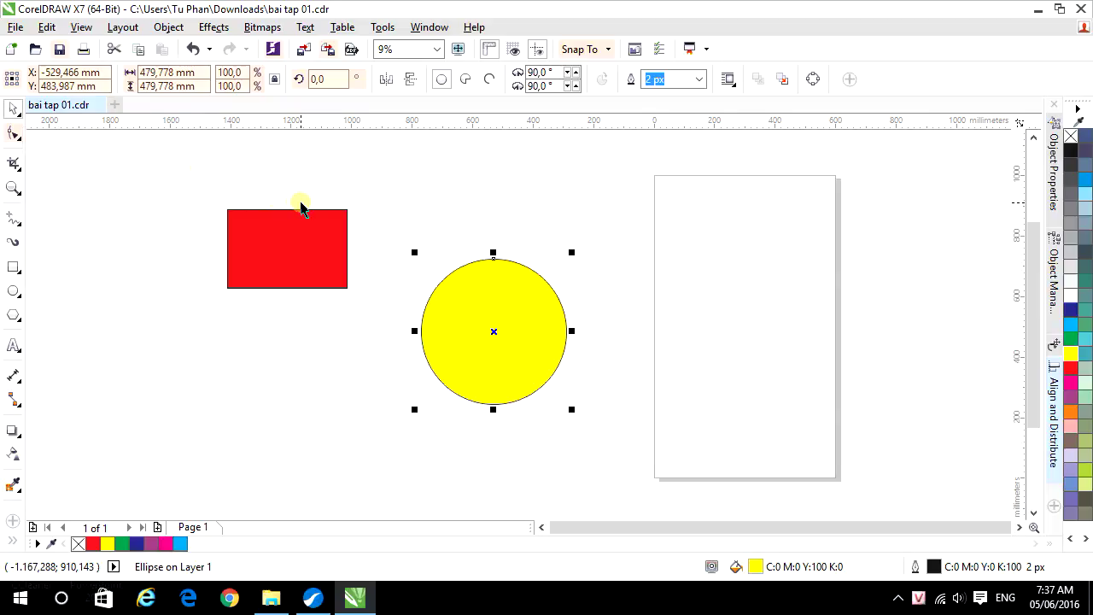
left_click(13, 108)
left_click(367, 191)
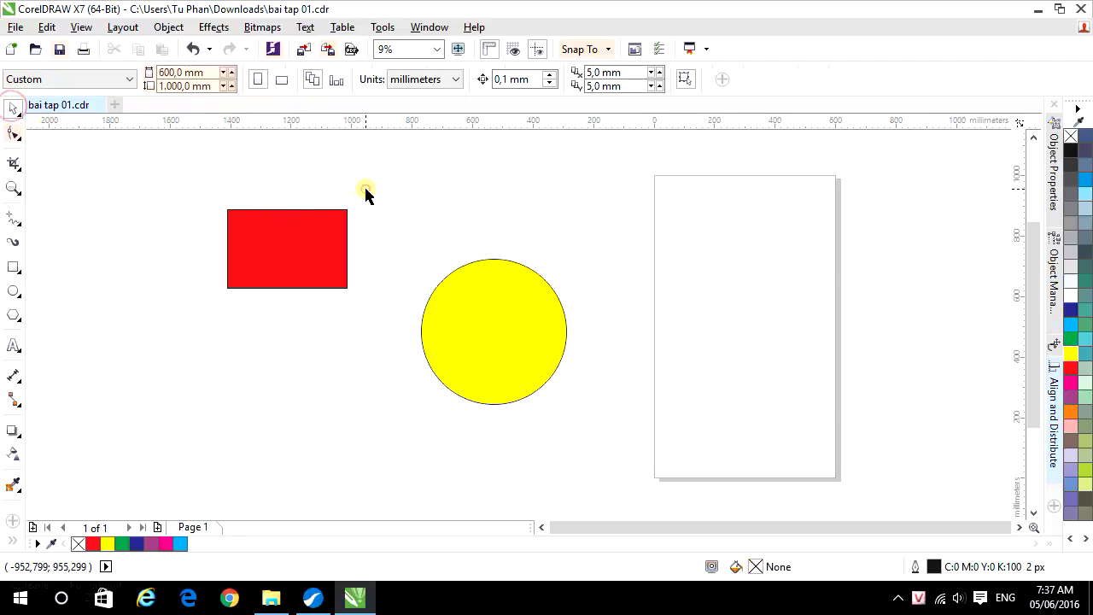
key("F7")
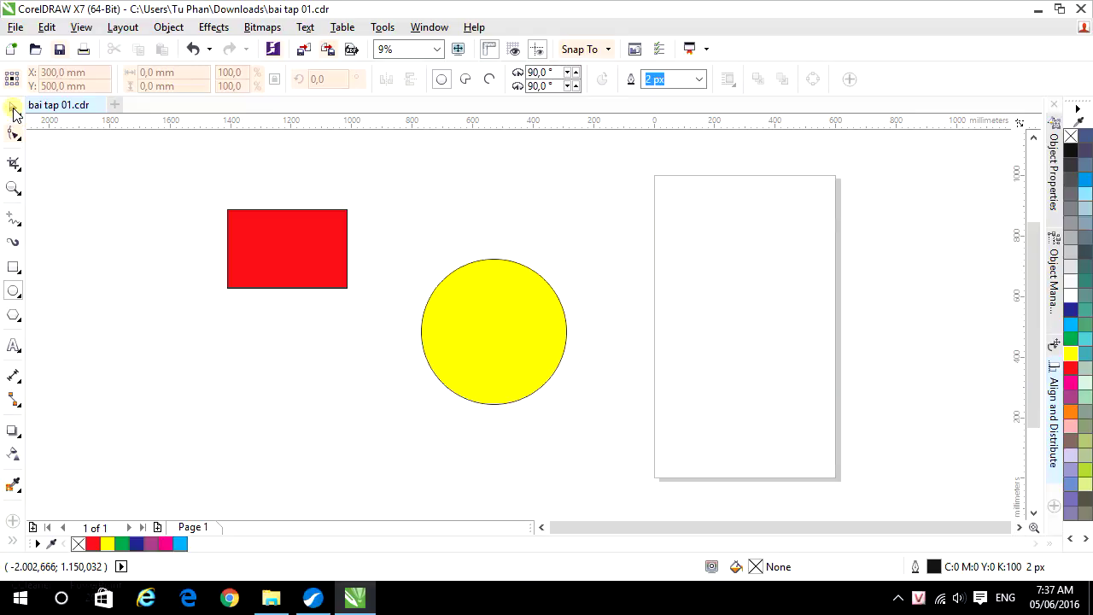
left_click(13, 109)
left_click_drag(516, 337, 398, 256)
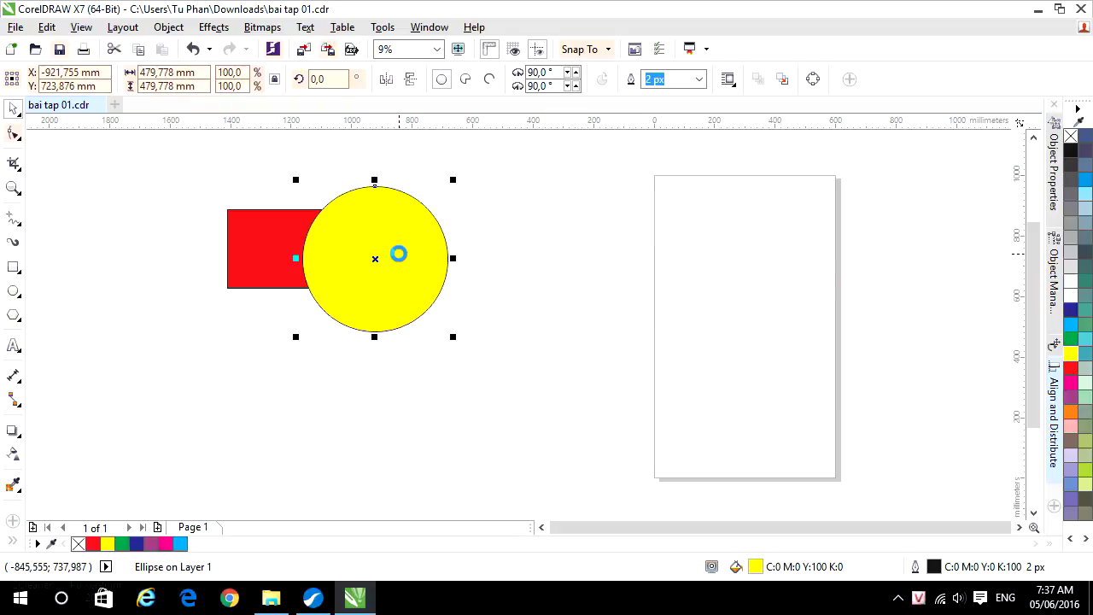
left_click(565, 230)
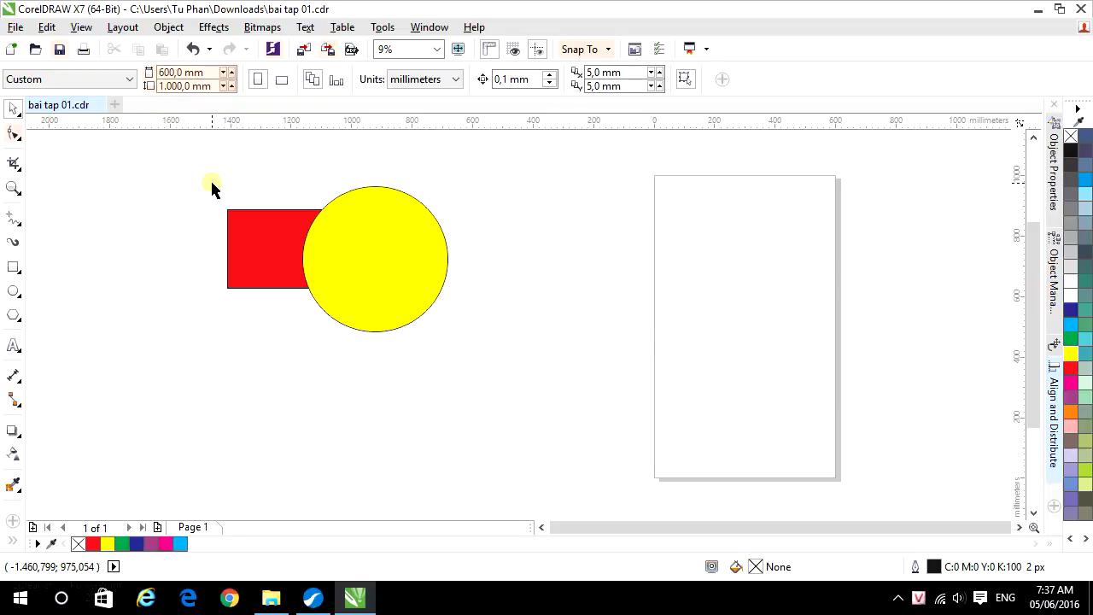
- Select the rectangle and the circle individually, select both together, and clear the selection
left_click(290, 216)
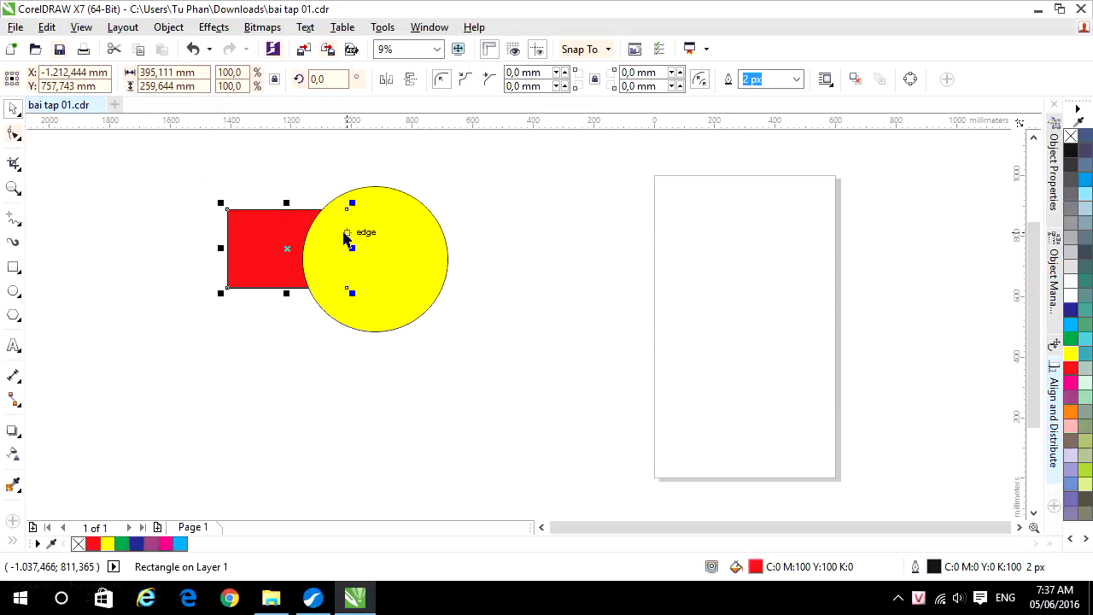
left_click(389, 233)
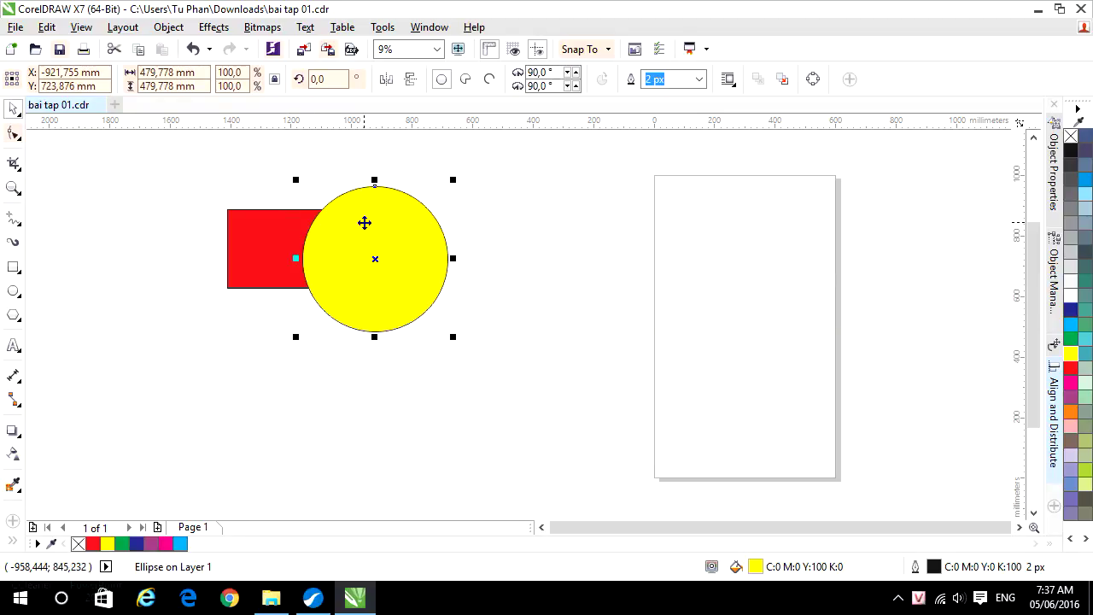
left_click(209, 167)
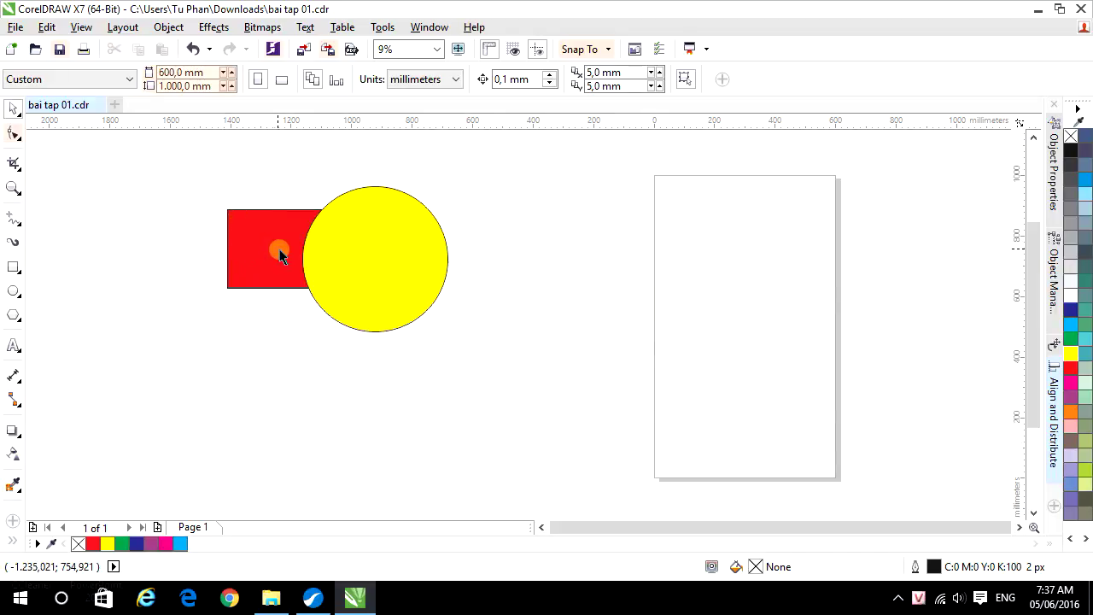
left_click(241, 237)
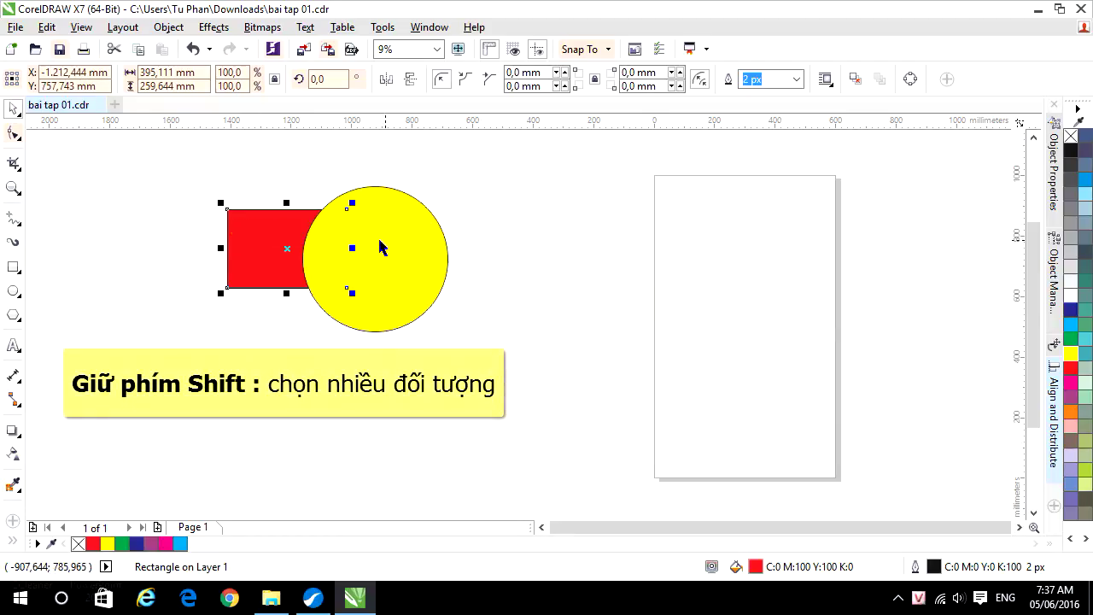
left_click(423, 253, "shift")
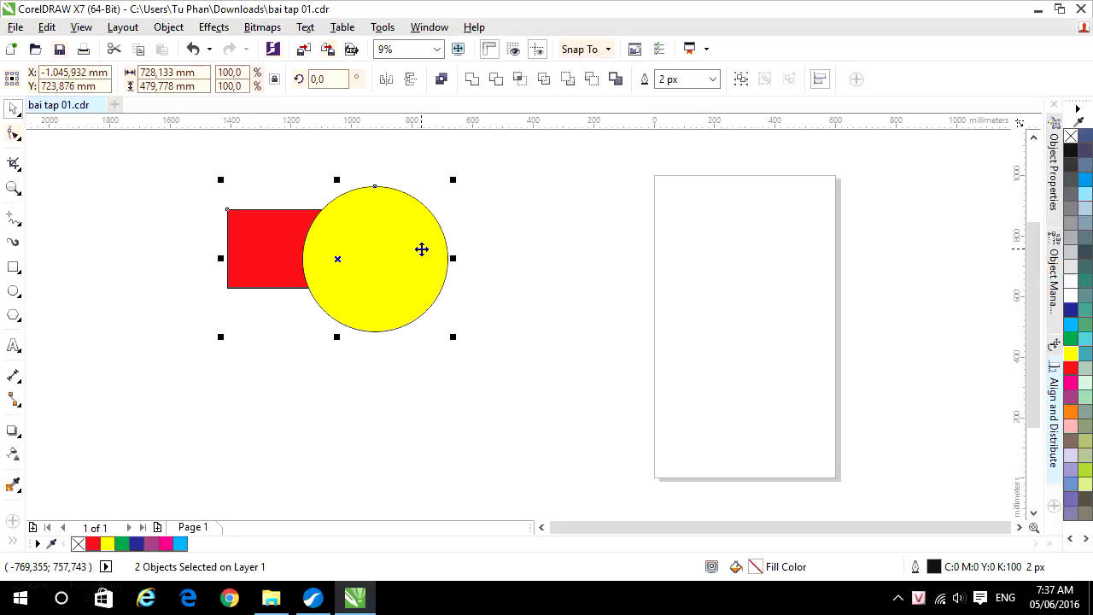
left_click(151, 205)
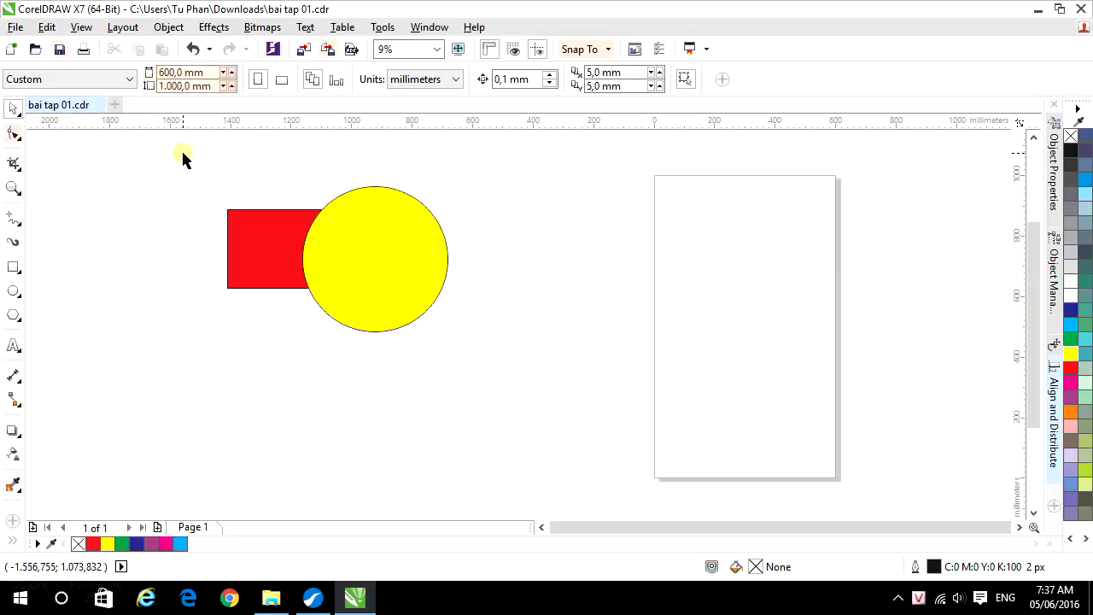
- Combine the rectangle and the circle into one curve object and move it slightly to the right
left_click_drag(183, 155, 505, 367)
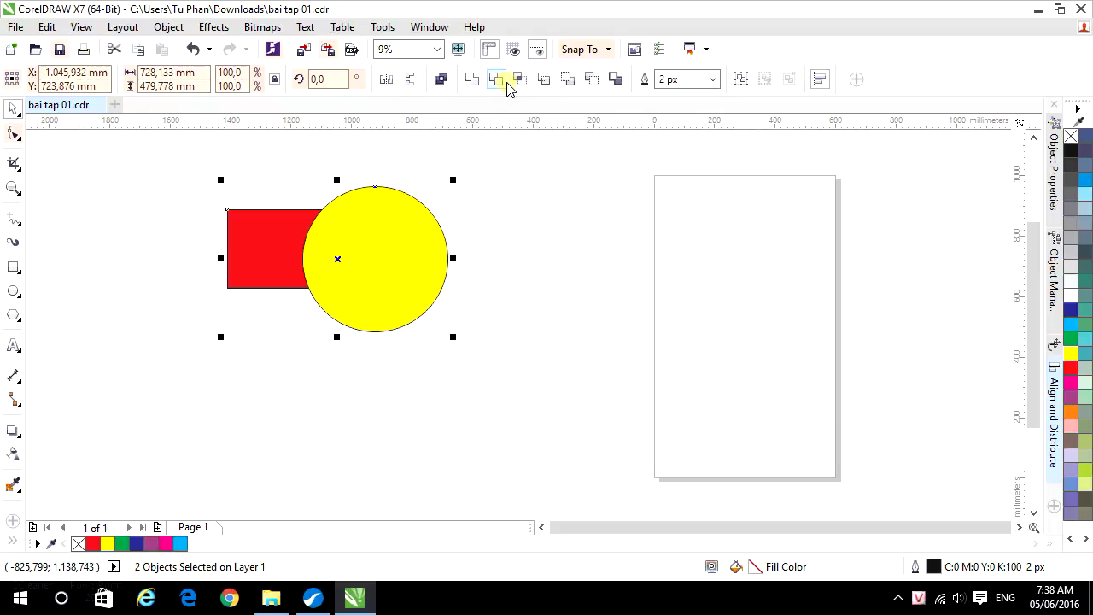
left_click(441, 80)
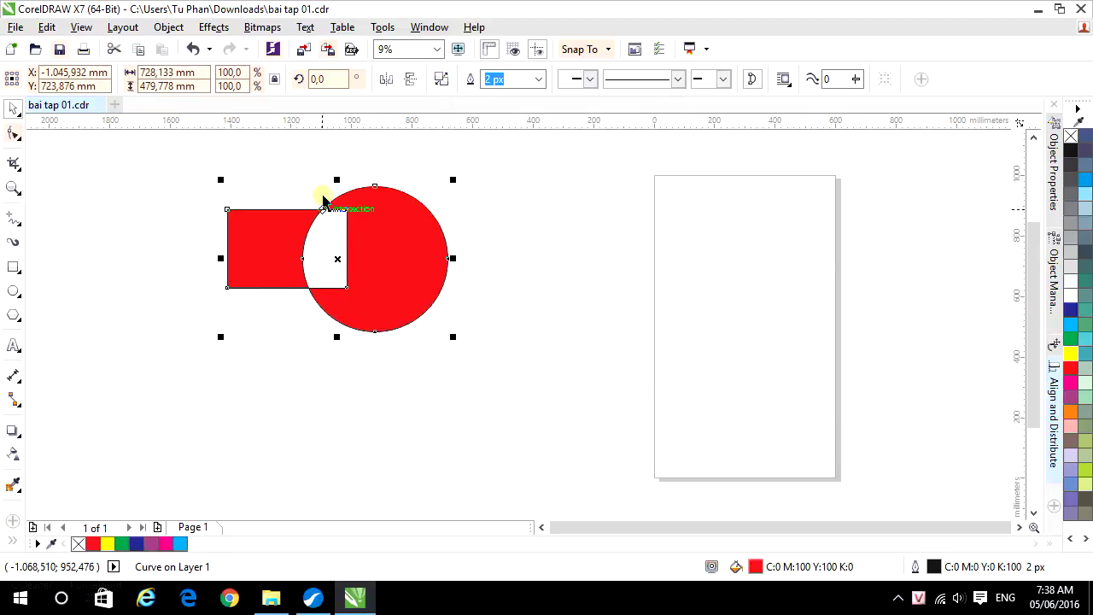
left_click_drag(367, 275, 409, 258)
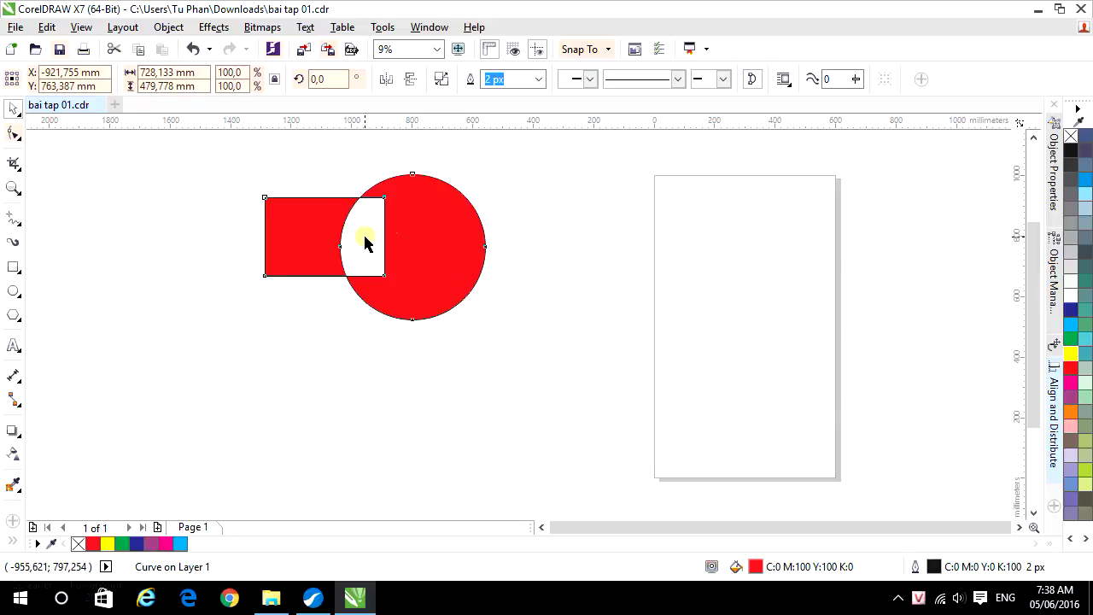
- Undo the moves and the combine of the rectangle and circle, and deselect them
left_click(194, 51)
left_click(194, 51)
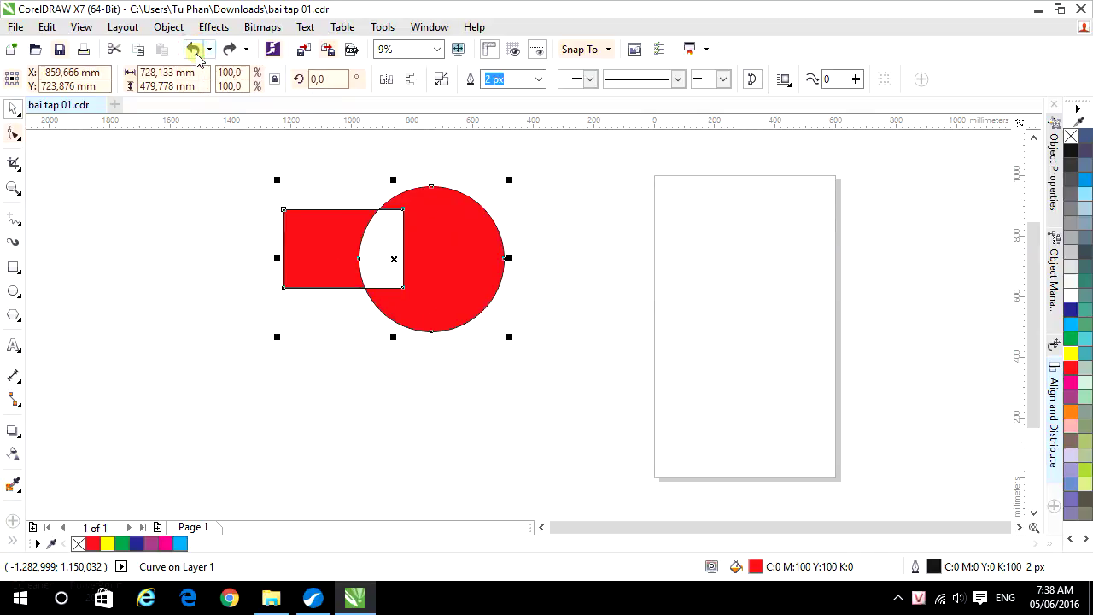
left_click(195, 51)
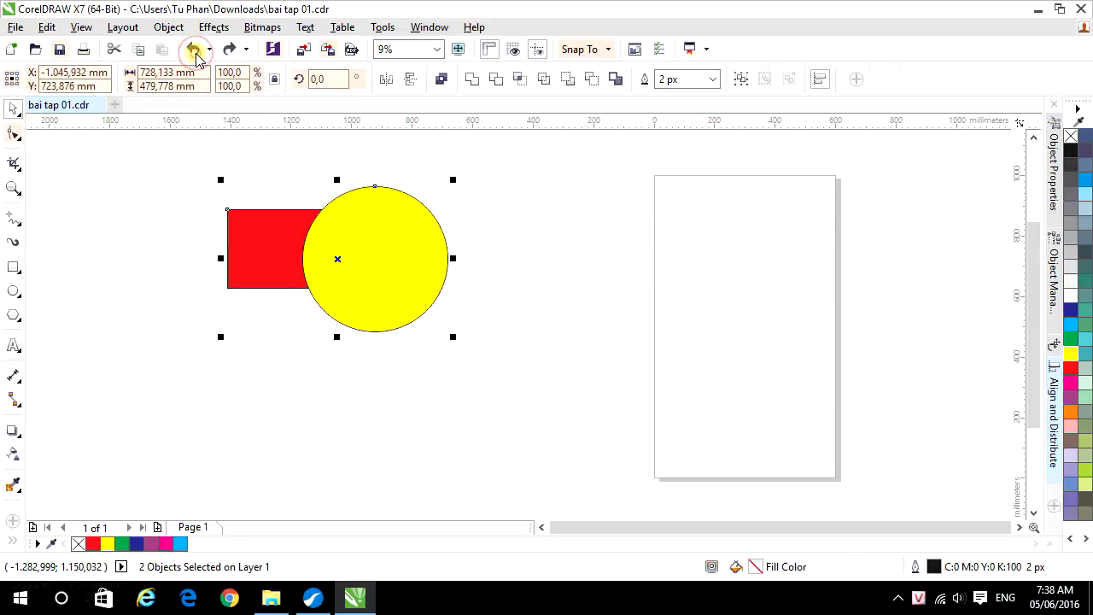
left_click(566, 324)
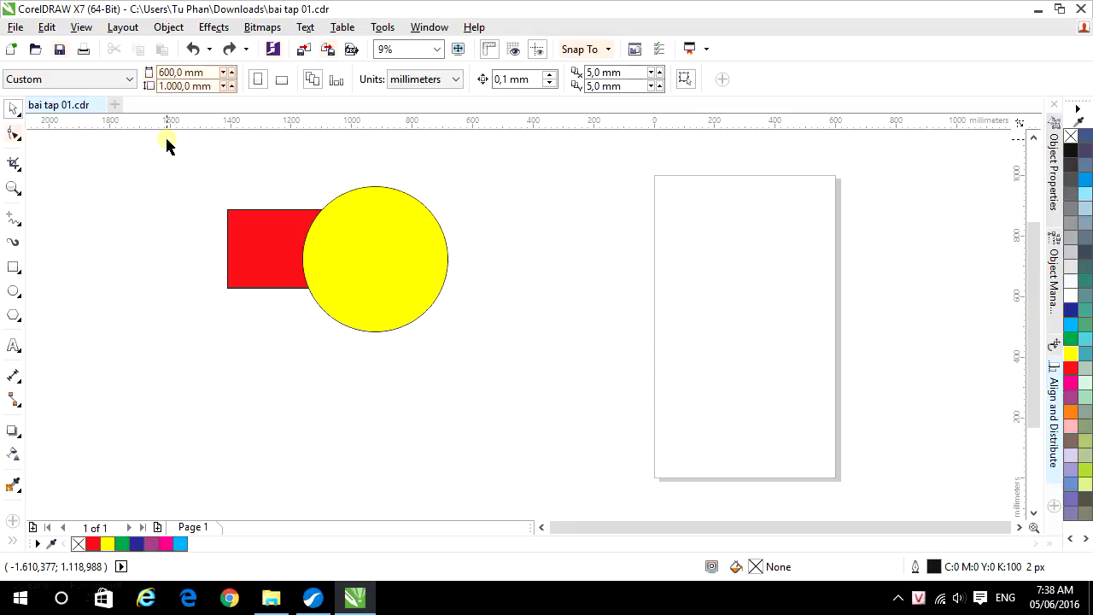
- Weld the rectangle and the circle into a single shape and move it around on the canvas
left_click_drag(167, 149, 501, 388)
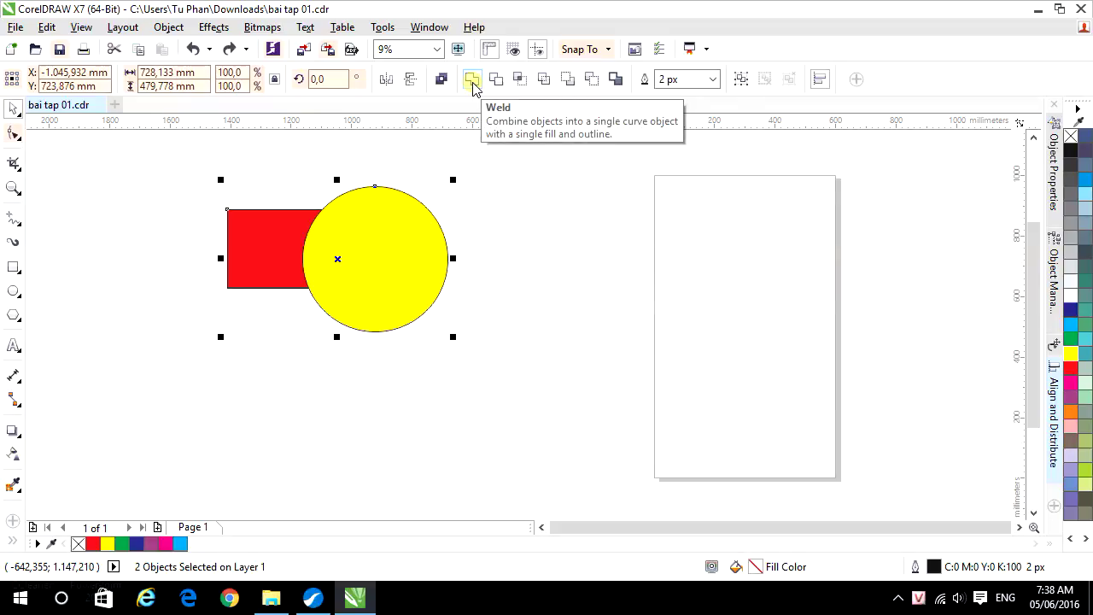
left_click(473, 84)
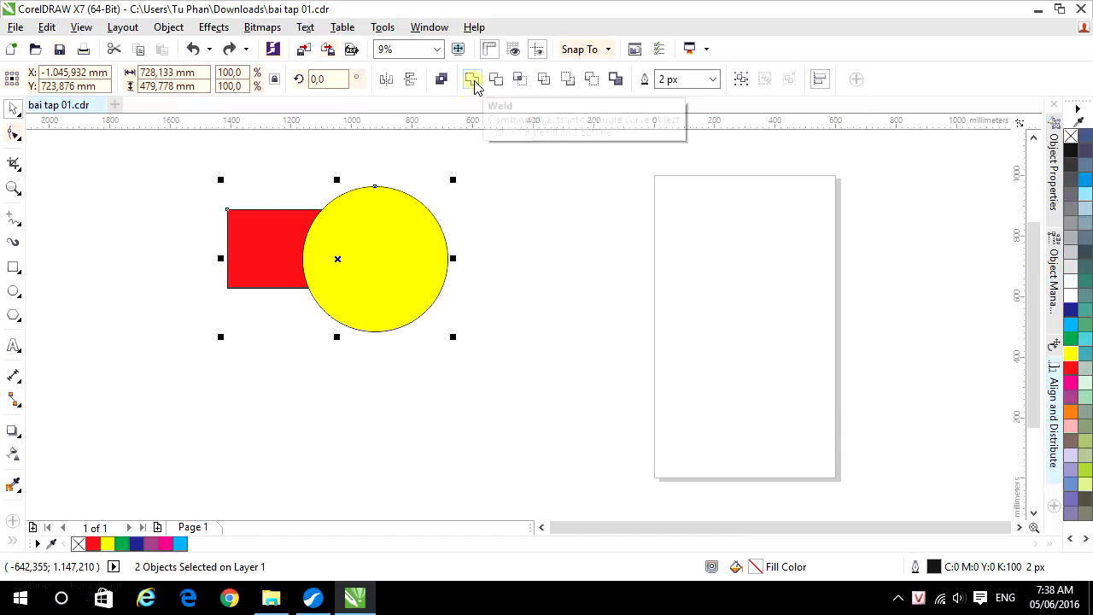
left_click_drag(344, 267, 405, 242)
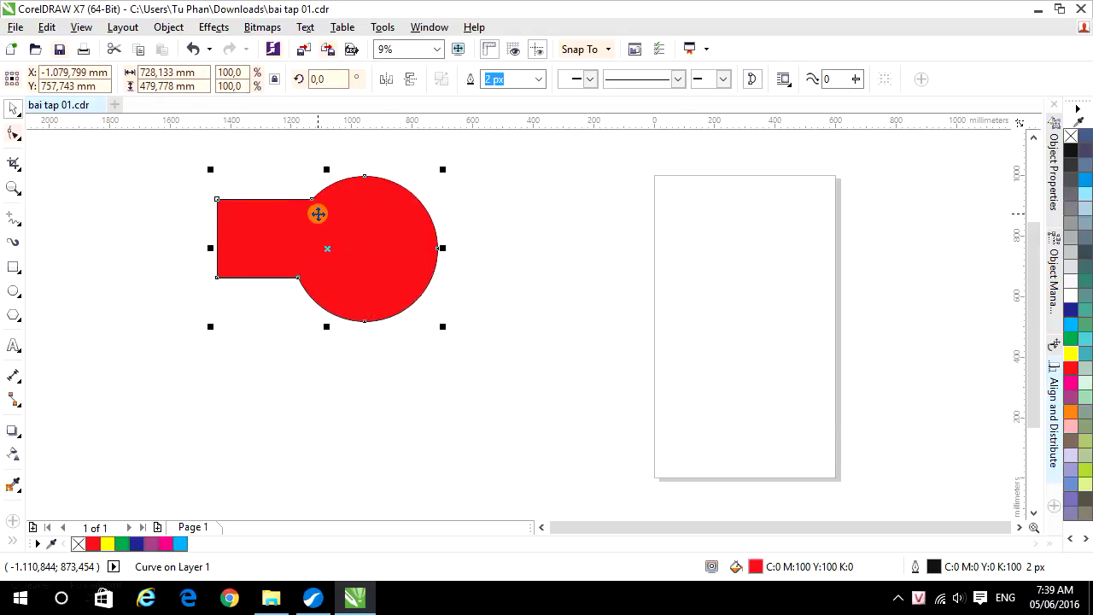
left_click_drag(358, 248, 402, 251)
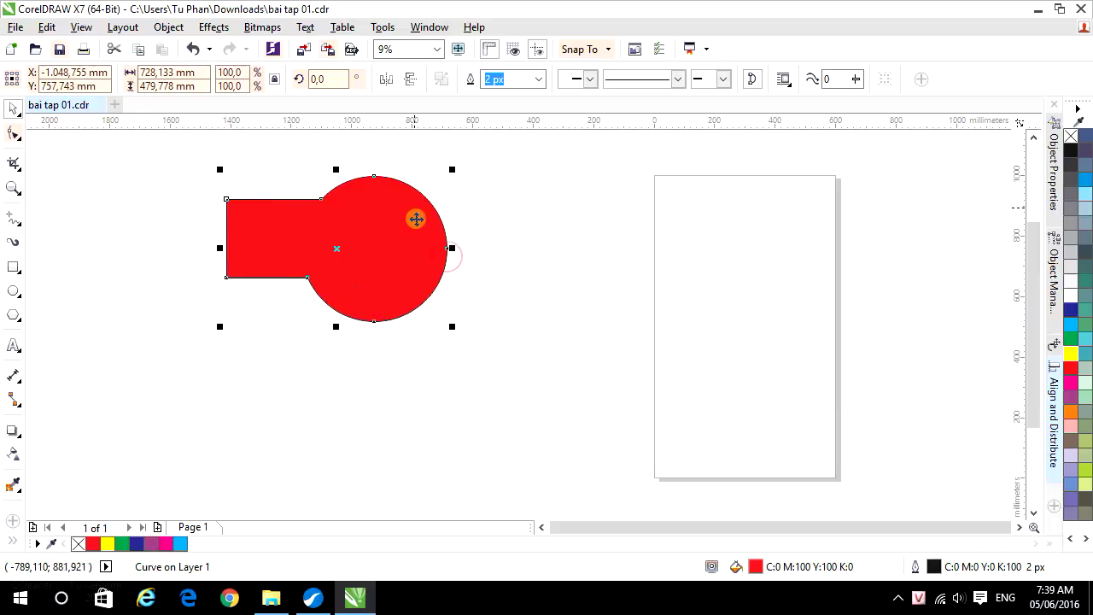
left_click(512, 220)
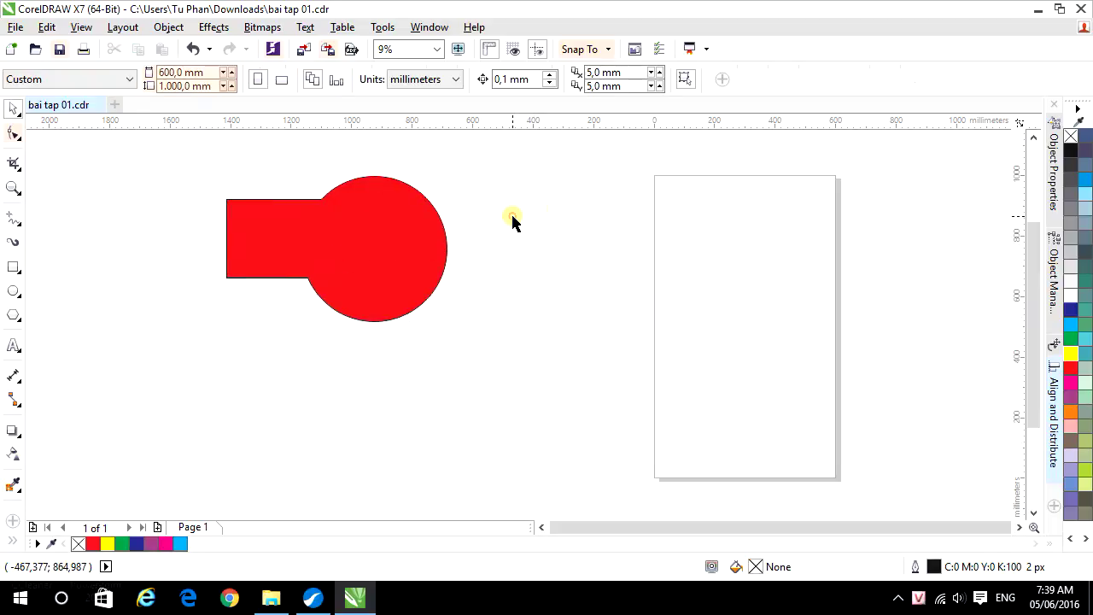
- Undo the moves and the weld of the rectangle and circle
left_click(196, 50)
left_click(195, 49)
left_click(194, 49)
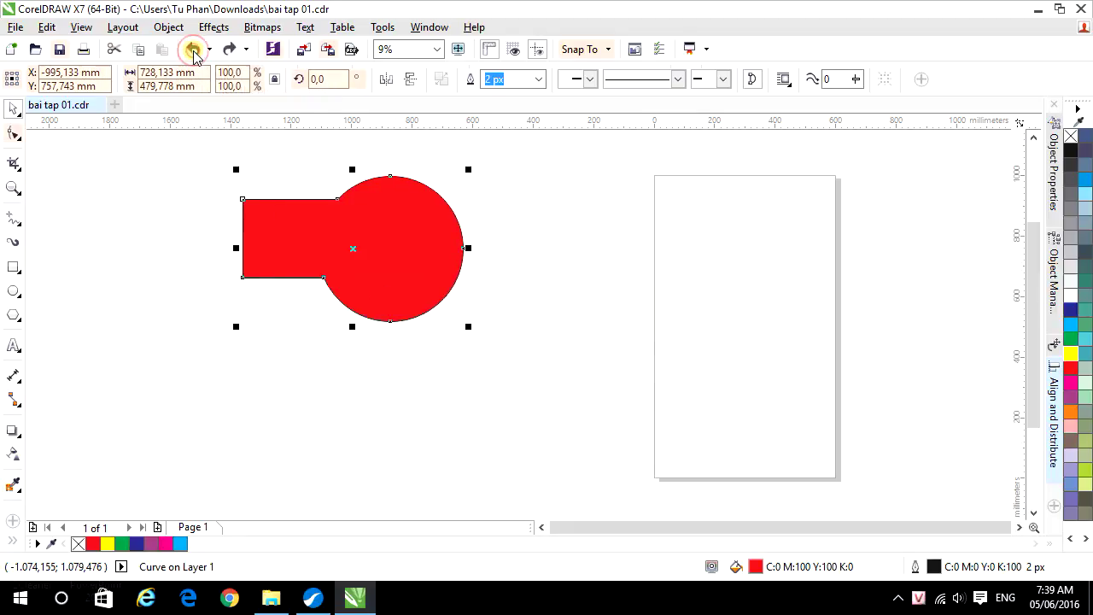
left_click(193, 49)
left_click(194, 49)
left_click(194, 50)
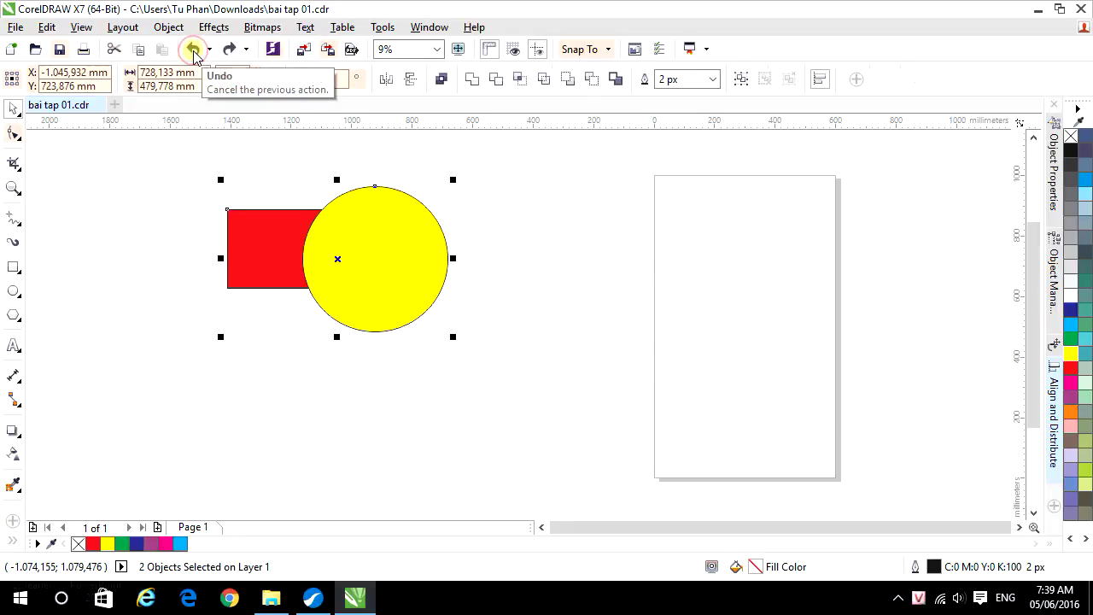
- Trim the red rectangle with the overlapping yellow circle, and move the circle and the trimmed rectangle to show the cut
left_click(240, 166)
left_click_drag(148, 137, 522, 370)
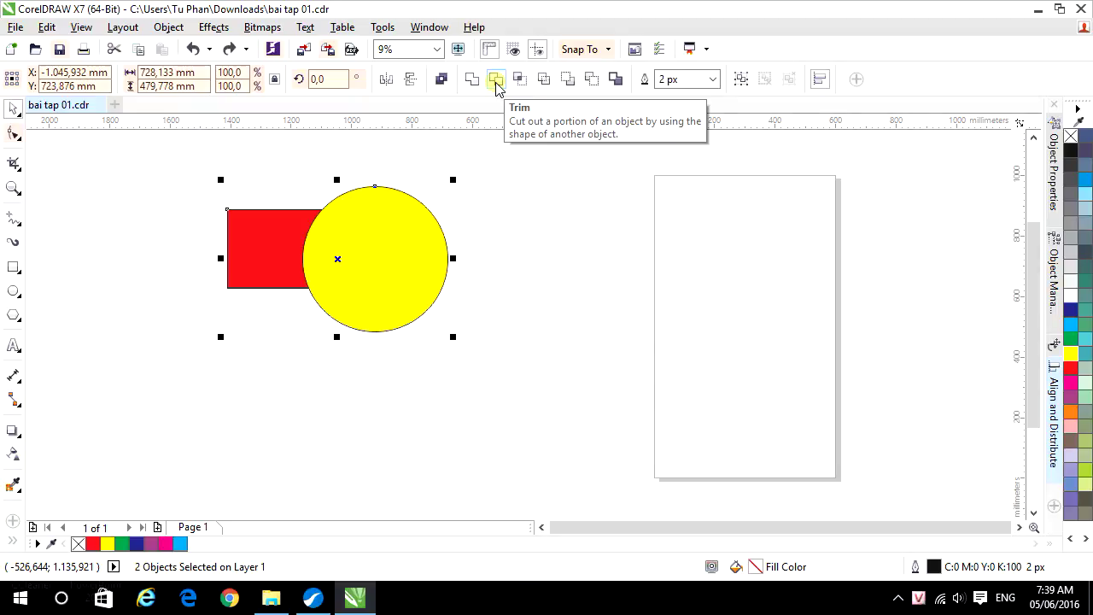
left_click(495, 85)
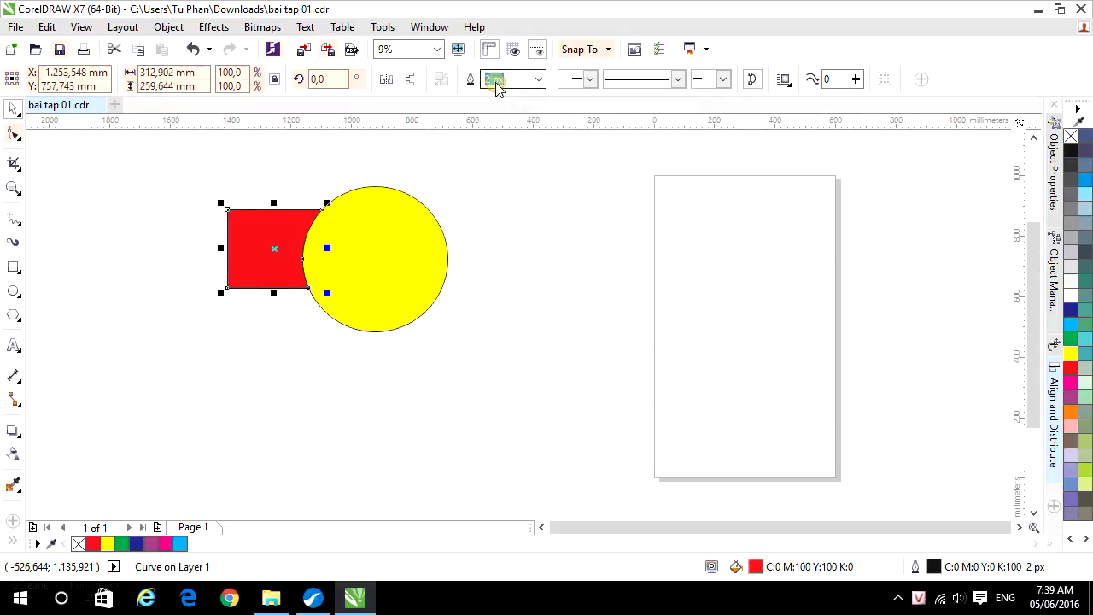
left_click(484, 239)
left_click_drag(396, 244, 468, 245)
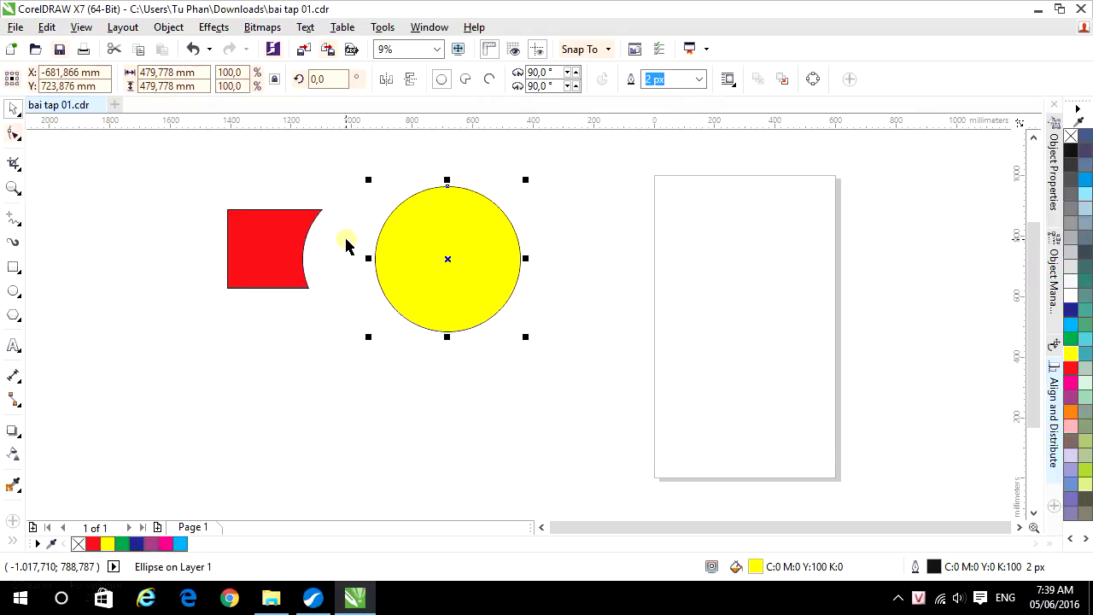
left_click_drag(268, 247, 292, 247)
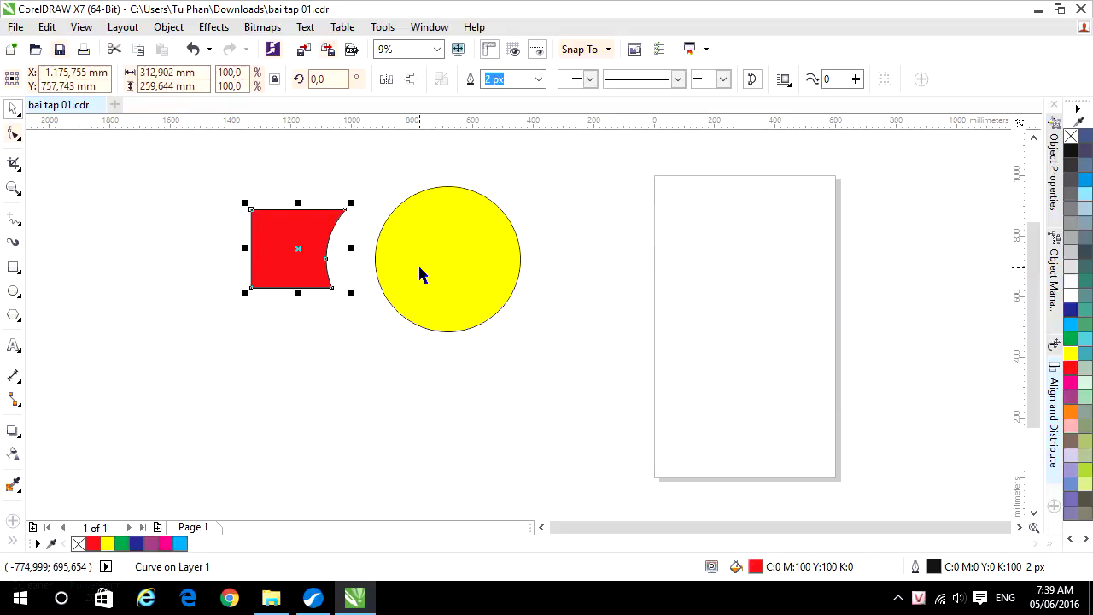
- Undo the moves, the trim and the earlier placement of the circle over the rectangle, and deselect everything
left_click(352, 316)
key("ctrl+z")
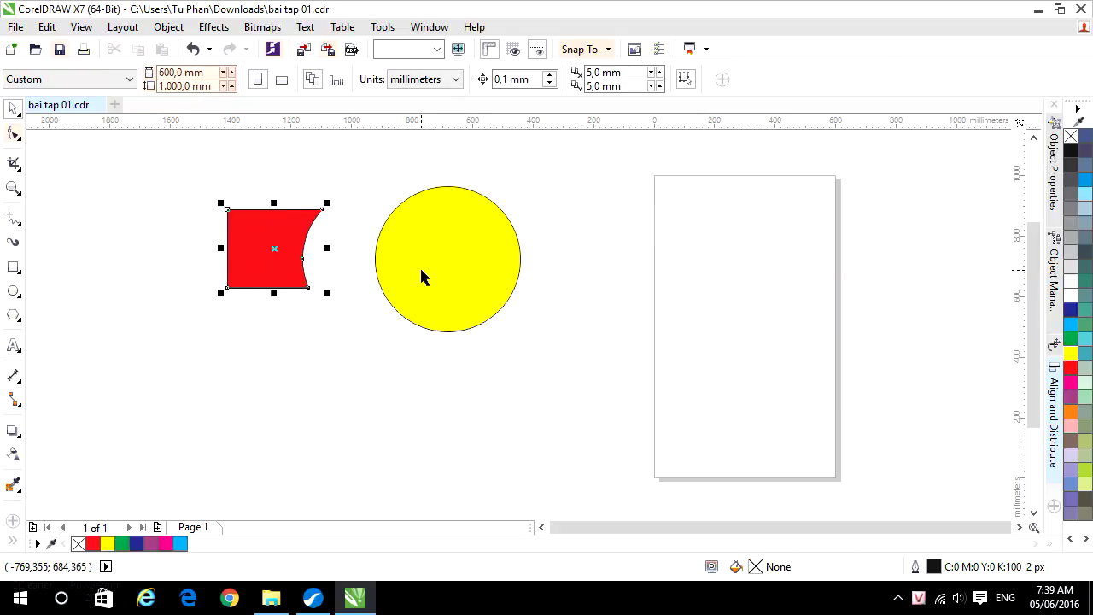
key("ctrl+z")
left_click(509, 273)
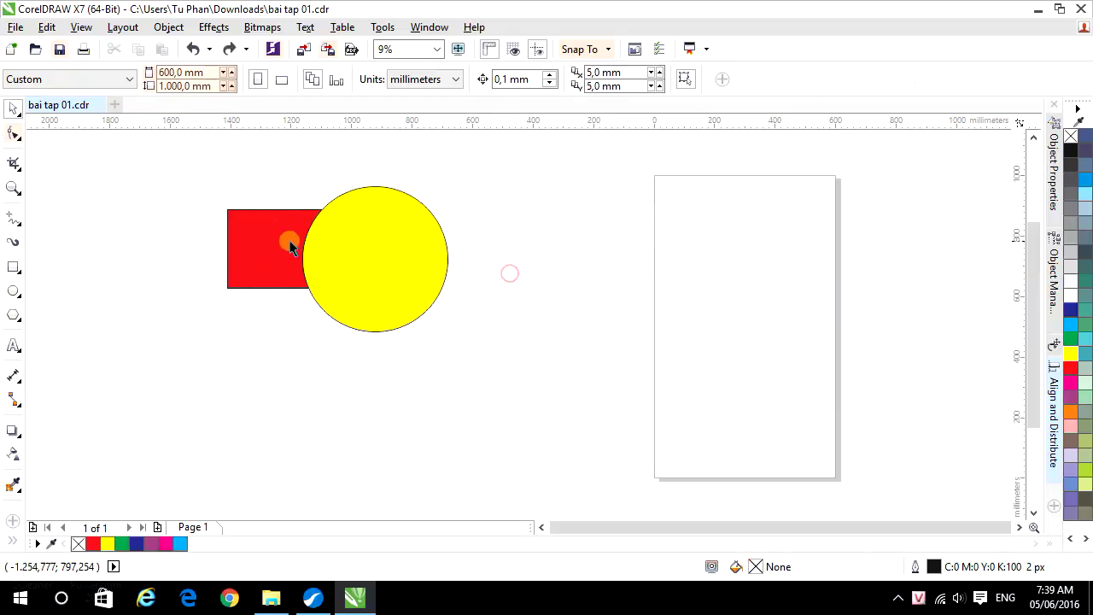
left_click_drag(290, 246, 195, 245)
key("ctrl+z")
key("ctrl+z")
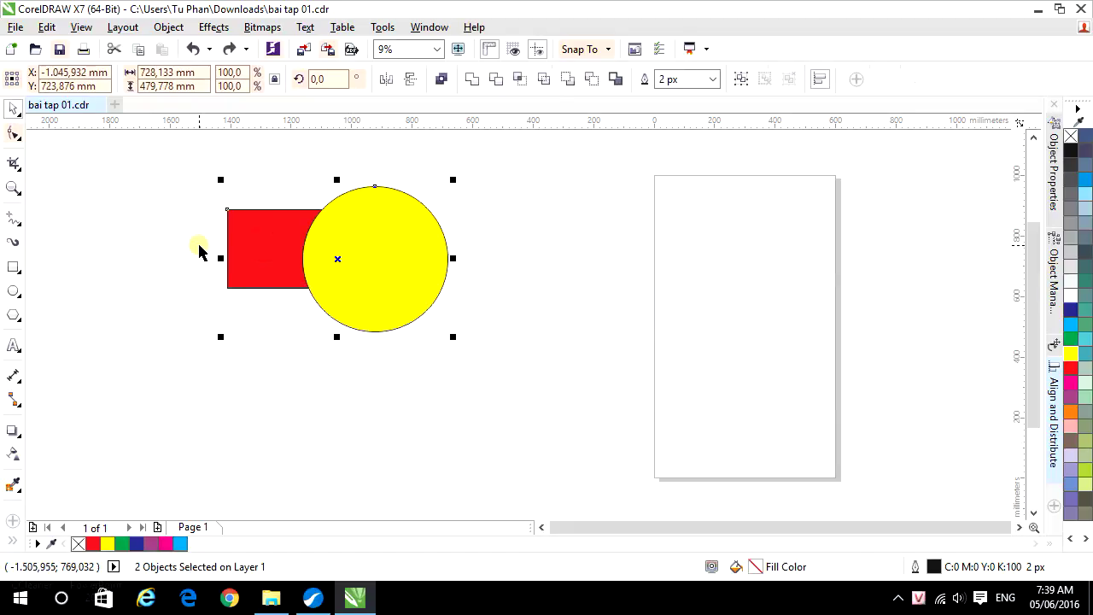
key("ctrl+z")
left_click(393, 346)
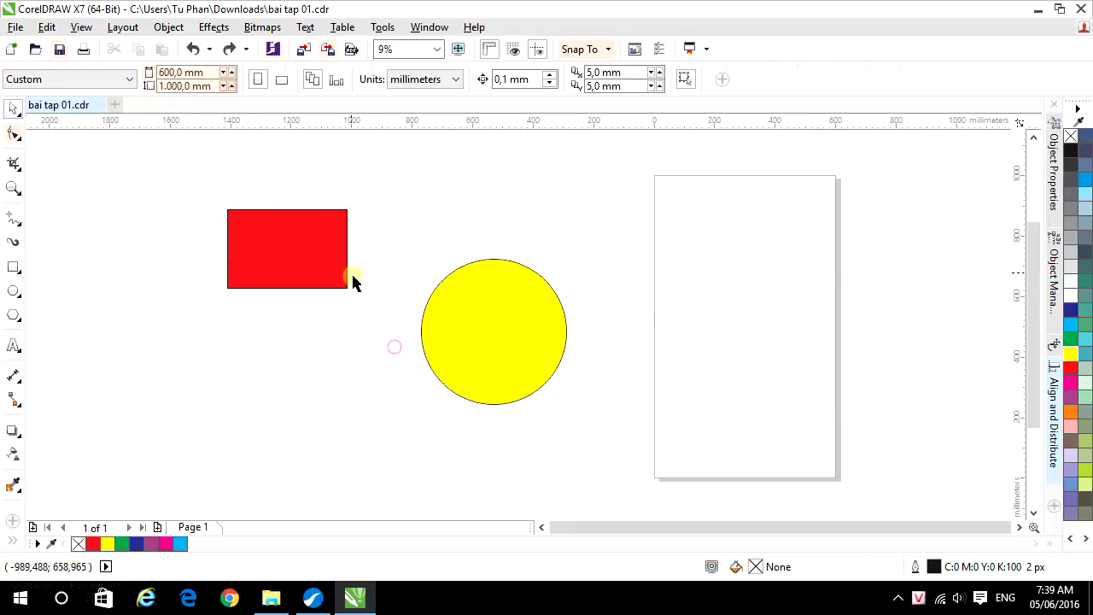
- Move the yellow circle back so that it overlaps the right side of the red rectangle, and deselect it
left_click(504, 322)
left_click_drag(515, 324, 402, 240)
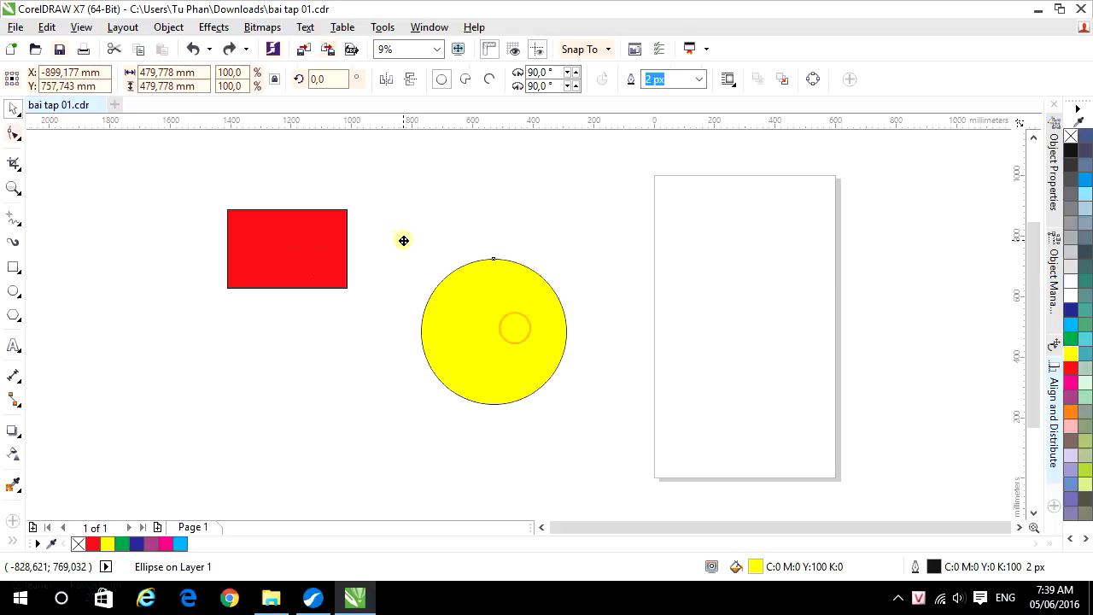
left_click(253, 182)
- Trim the rectangle with the circle again and move the trimmed rectangle left, away from the circle
left_click_drag(176, 151, 510, 346)
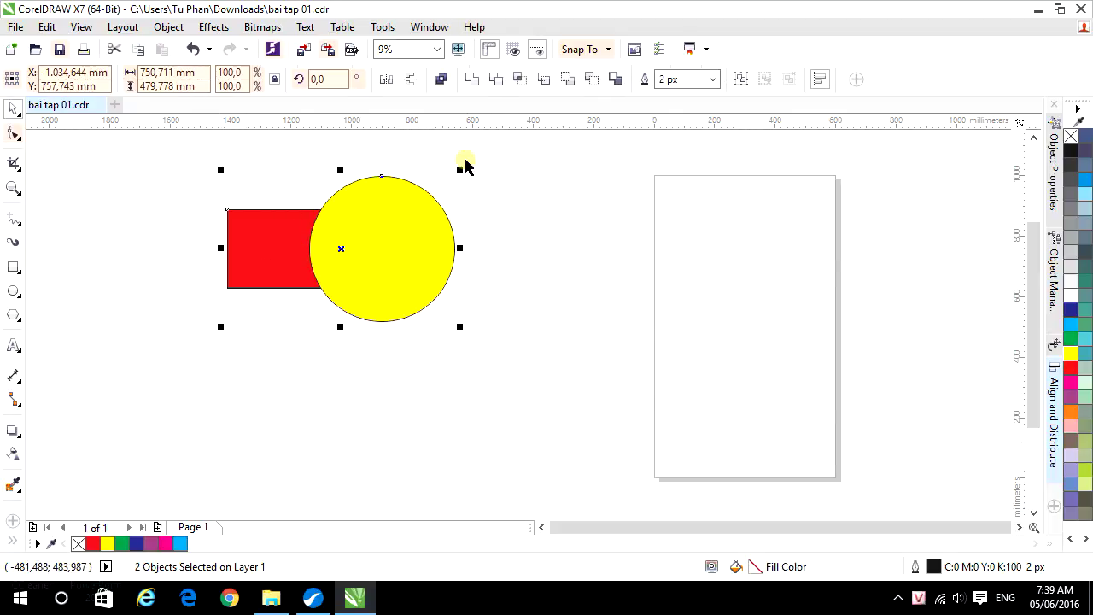
left_click(494, 81)
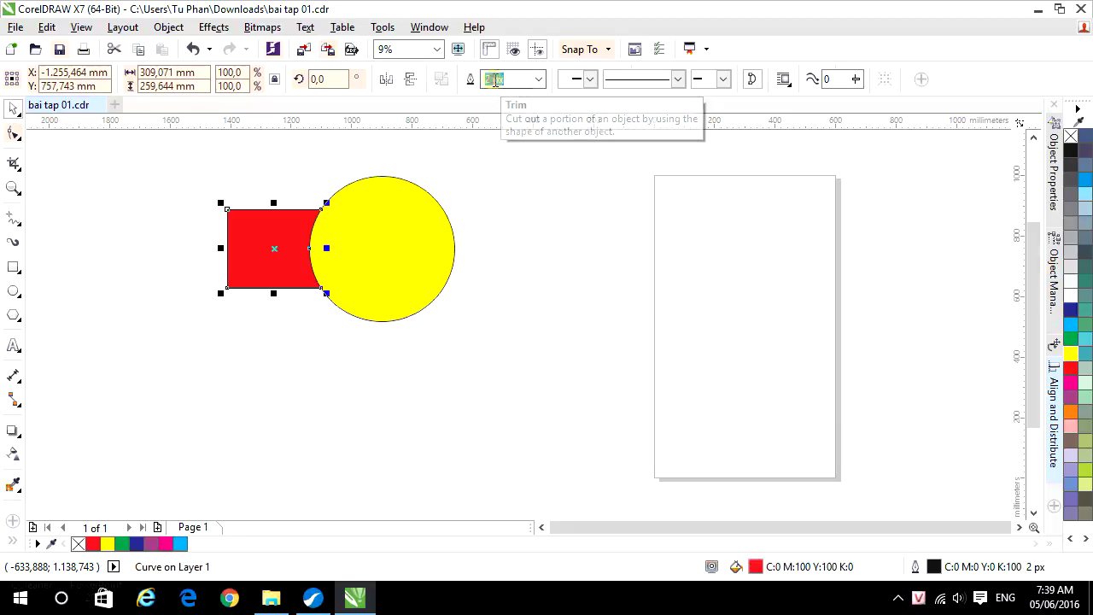
left_click(528, 229)
left_click_drag(301, 248, 232, 244)
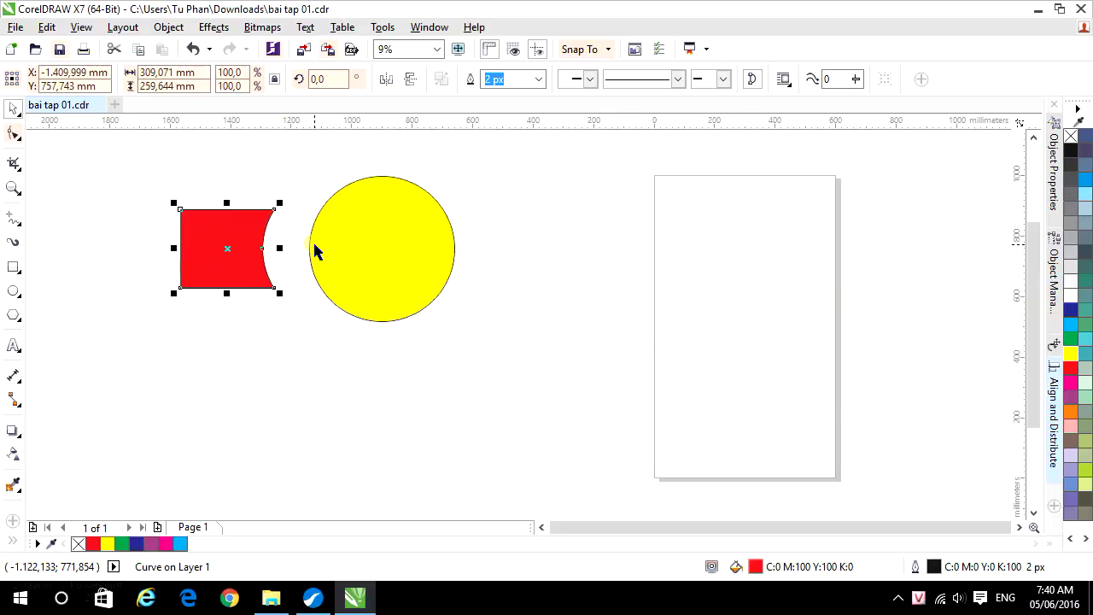
- Undo the rectangle's move and trim, and reposition the circle over the rectangle's right side
key("ctrl+z")
key("ctrl+z")
left_click(424, 392)
left_click_drag(409, 276, 459, 276)
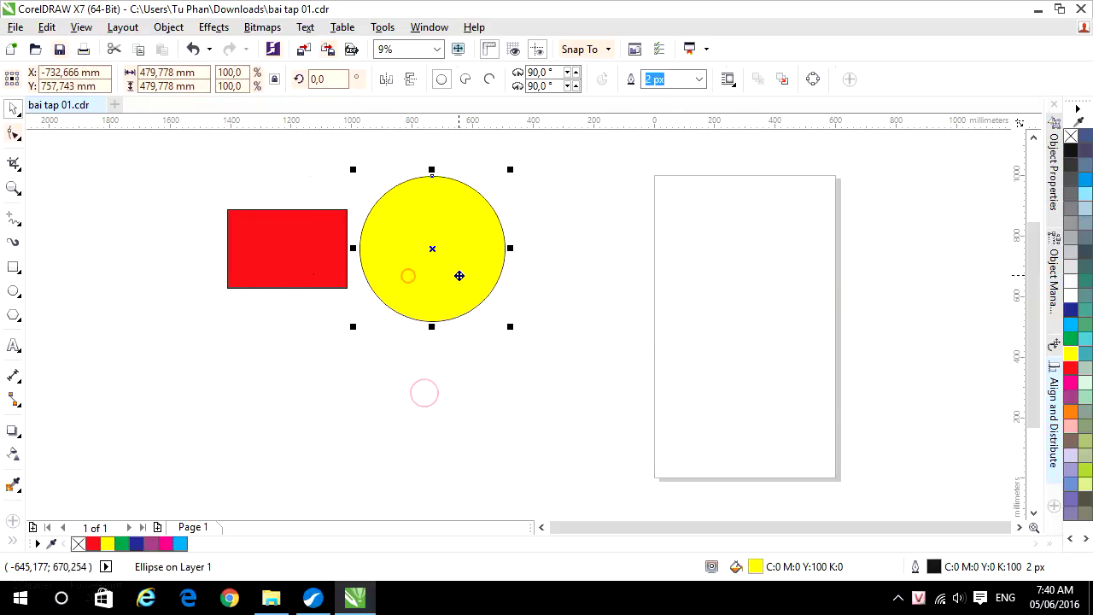
left_click_drag(415, 247, 363, 247)
- Intersect the rectangle and the circle, and spread the circle, the rectangle and the intersection piece apart
left_click_drag(158, 165, 499, 320)
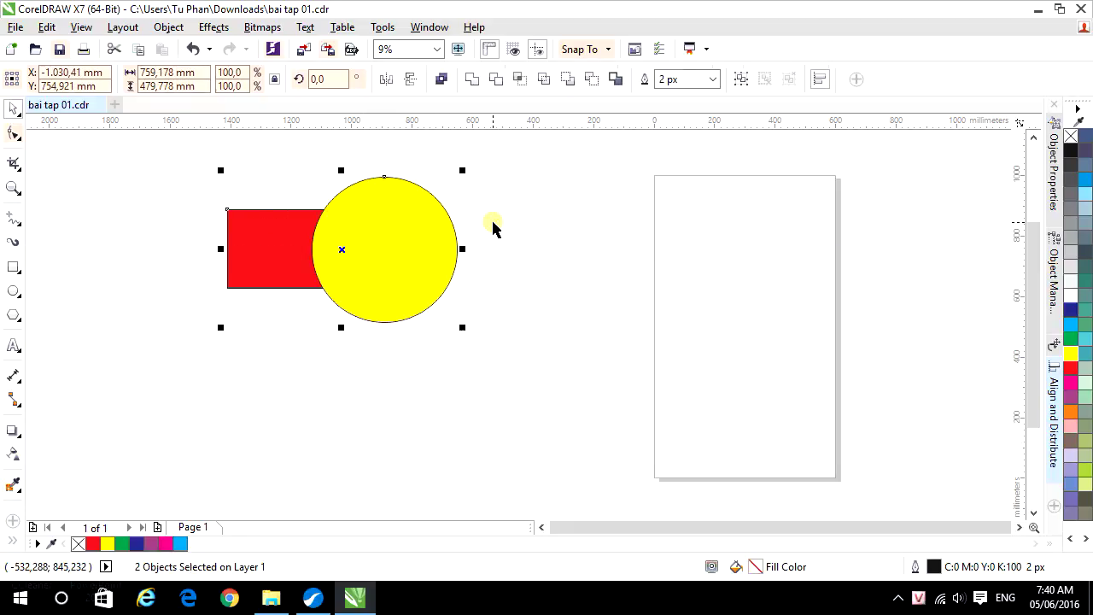
left_click(518, 78)
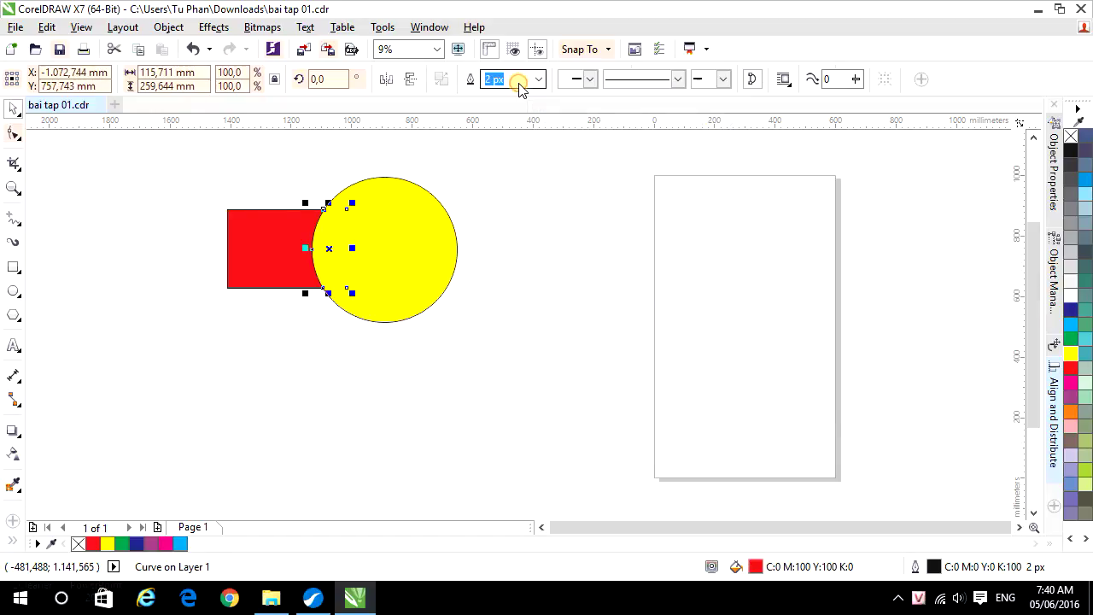
left_click(516, 205)
left_click_drag(433, 256, 527, 255)
left_click_drag(291, 249, 199, 247)
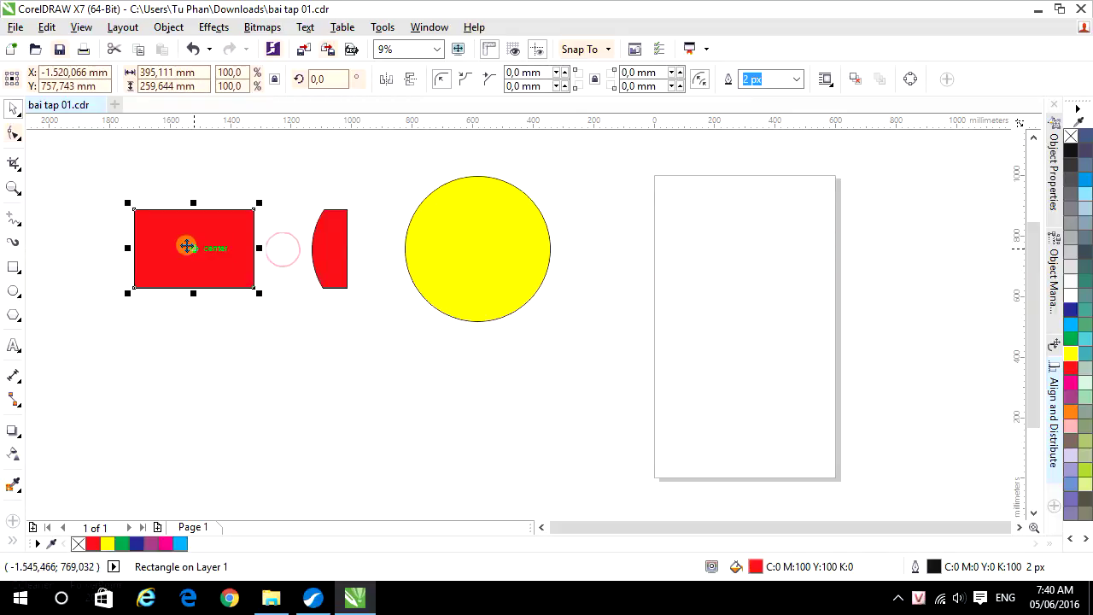
left_click_drag(313, 264, 349, 265)
left_click(378, 376)
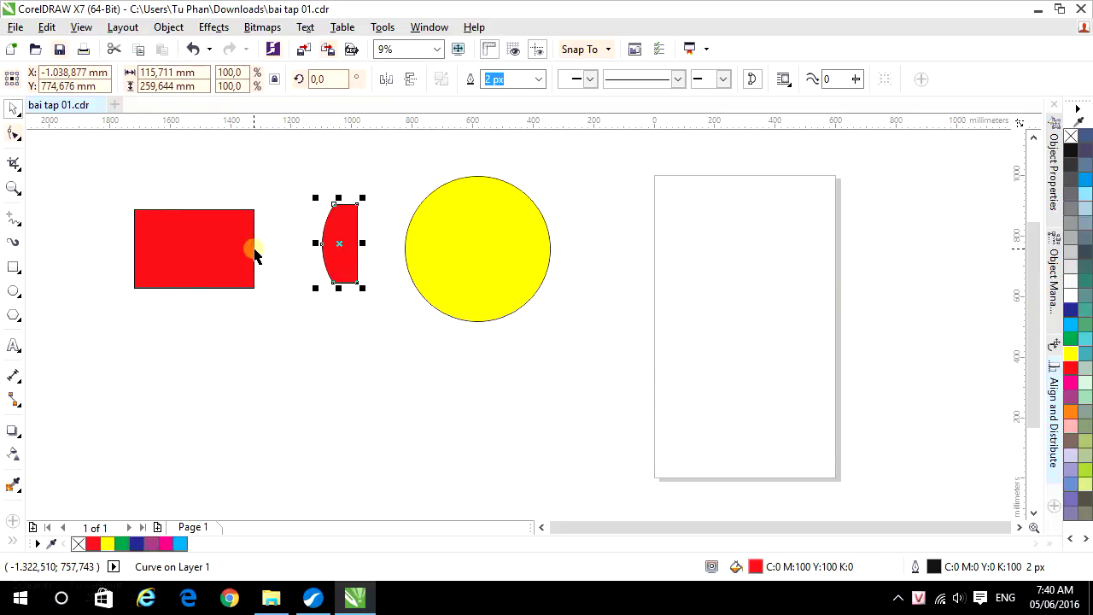
left_click(377, 267)
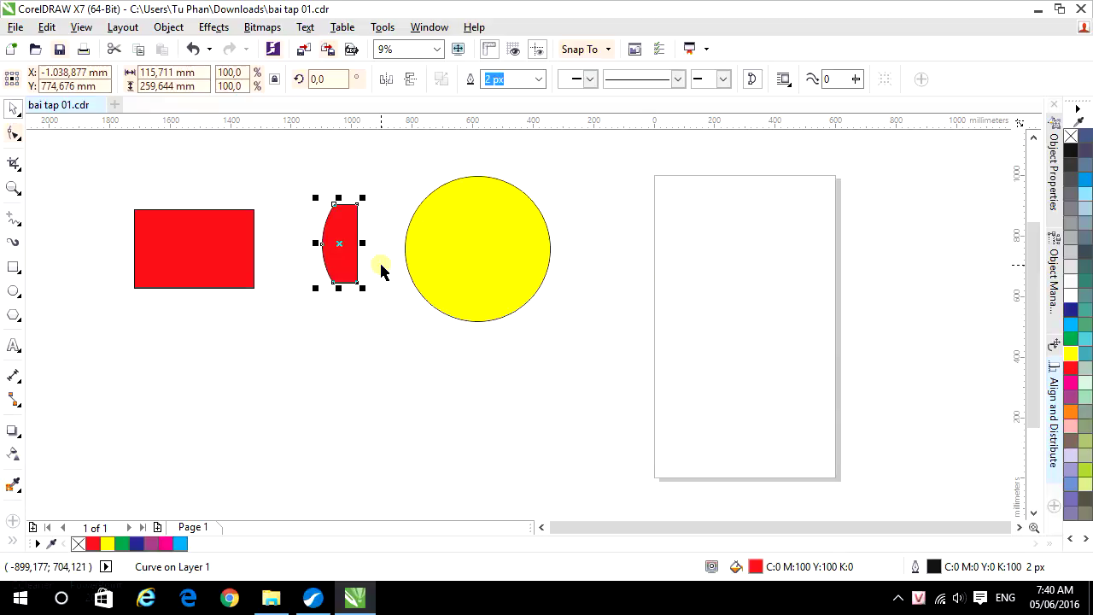
left_click(362, 289)
- Undo the moves and the intersection of the two shapes, and shift the circle slightly over the rectangle
key("ctrl+z")
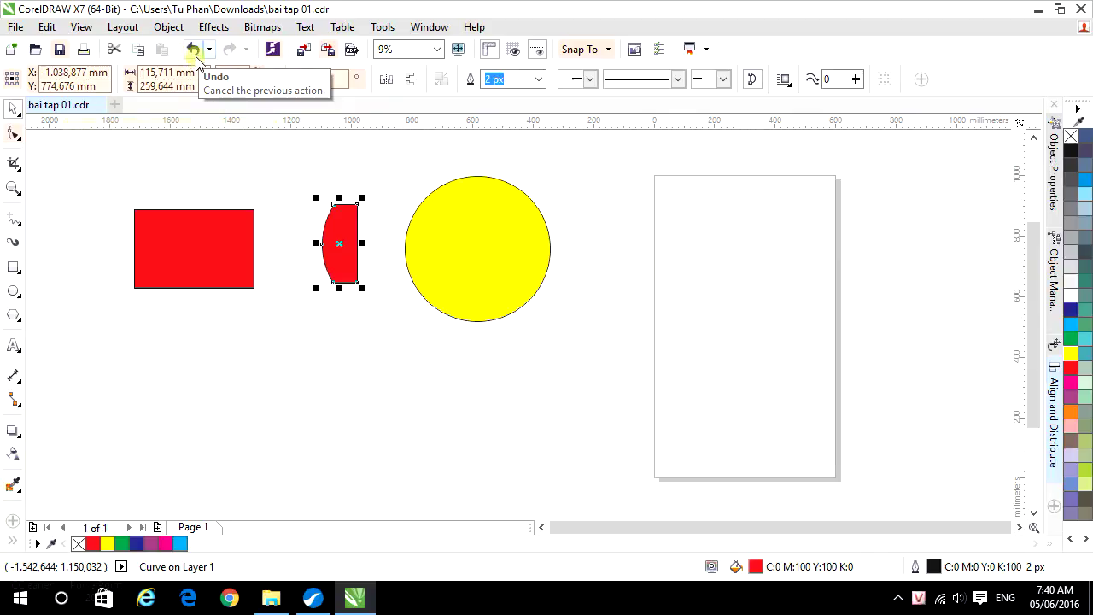
left_click_drag(332, 281, 336, 286)
key("ctrl+z")
key("ctrl+a")
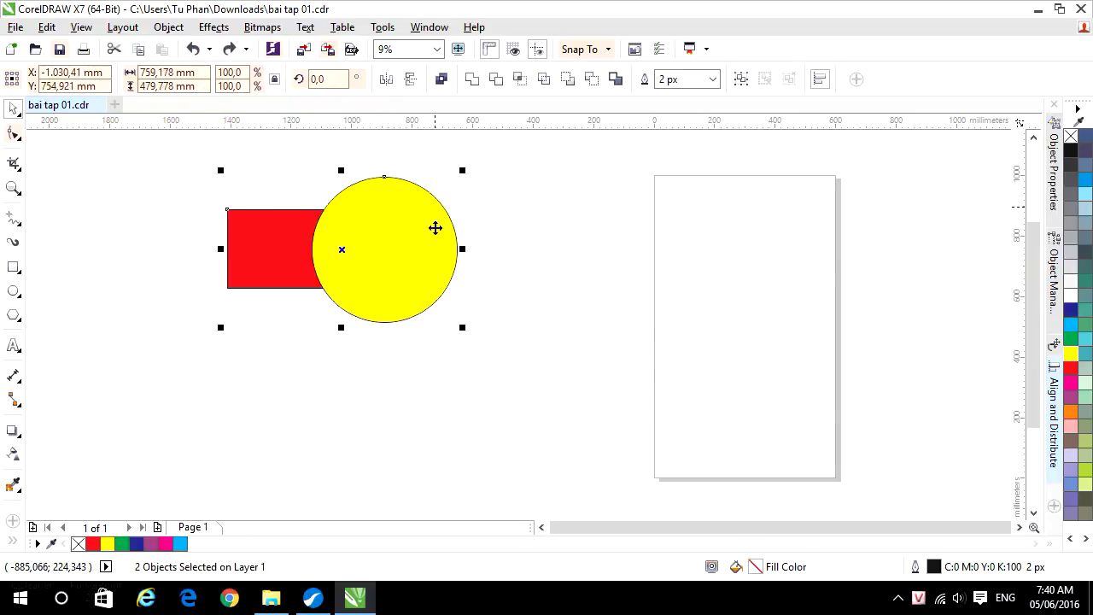
left_click(299, 384)
mouse_move(406, 259)
left_mouse_down()
mouse_move(442, 257)
mouse_move(403, 256)
left_mouse_up()
- Simplify the overlapping rectangle and circle, and move the circle right, away from the cut rectangle
left_click_drag(177, 142, 504, 368)
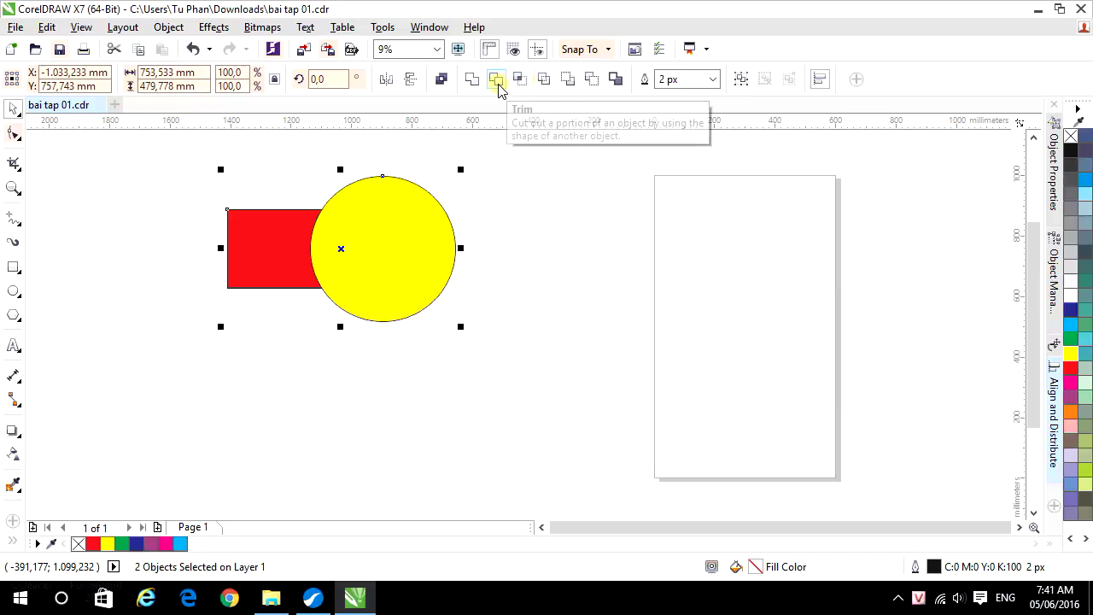
left_click(544, 83)
mouse_move(408, 284)
left_mouse_down()
mouse_move(541, 298)
mouse_move(423, 280)
left_mouse_up()
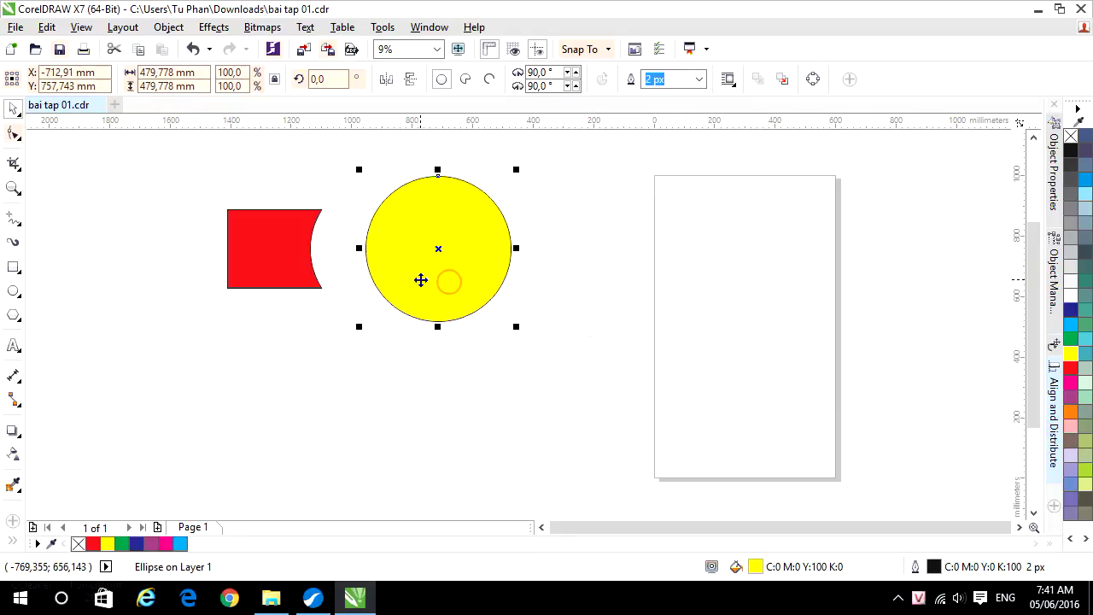
left_click(432, 380)
- Undo the circle's move and the Simplify operation on the two shapes, and deselect them
key("ctrl+z")
key("ctrl+z")
key("ctrl+z")
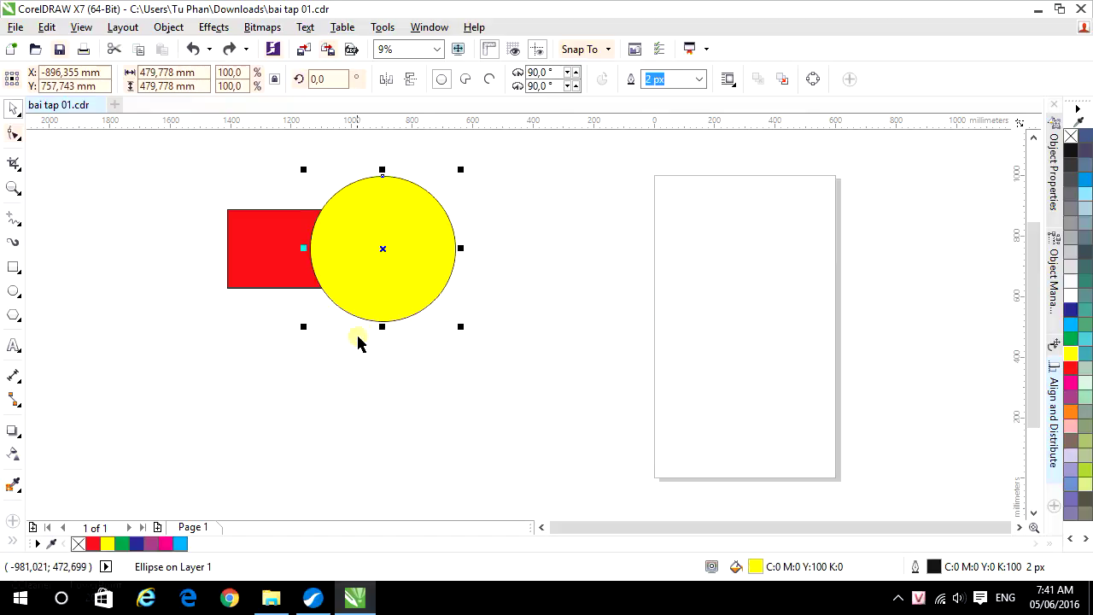
left_click(372, 336)
- Subtract the rectangle from the circle with Front minus back, and undo the operation
key("ctrl+a")
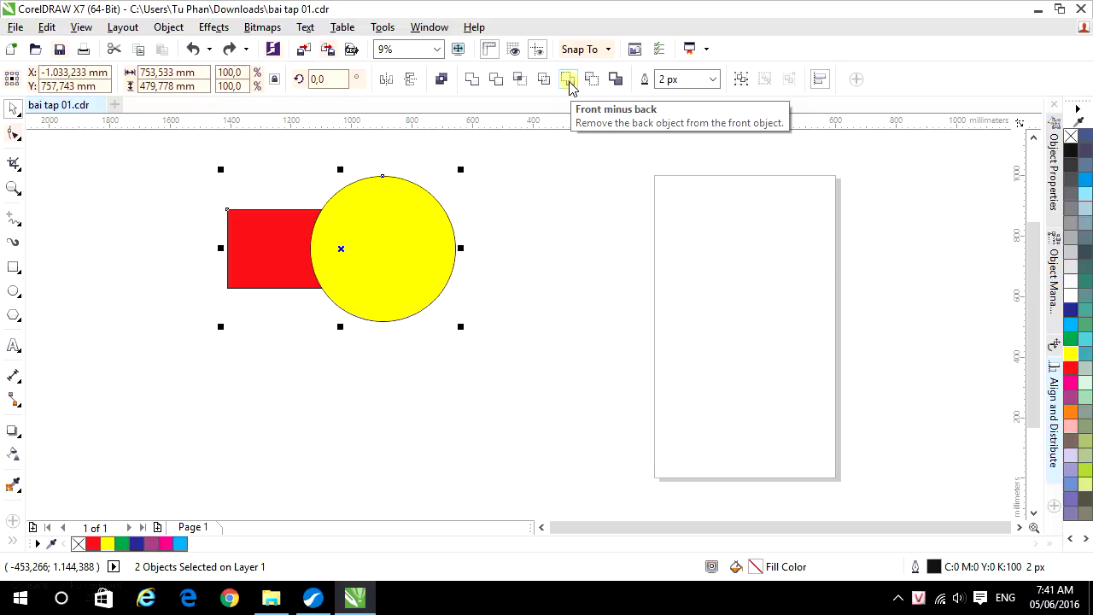
left_click(541, 247)
left_click_drag(166, 156, 382, 332)
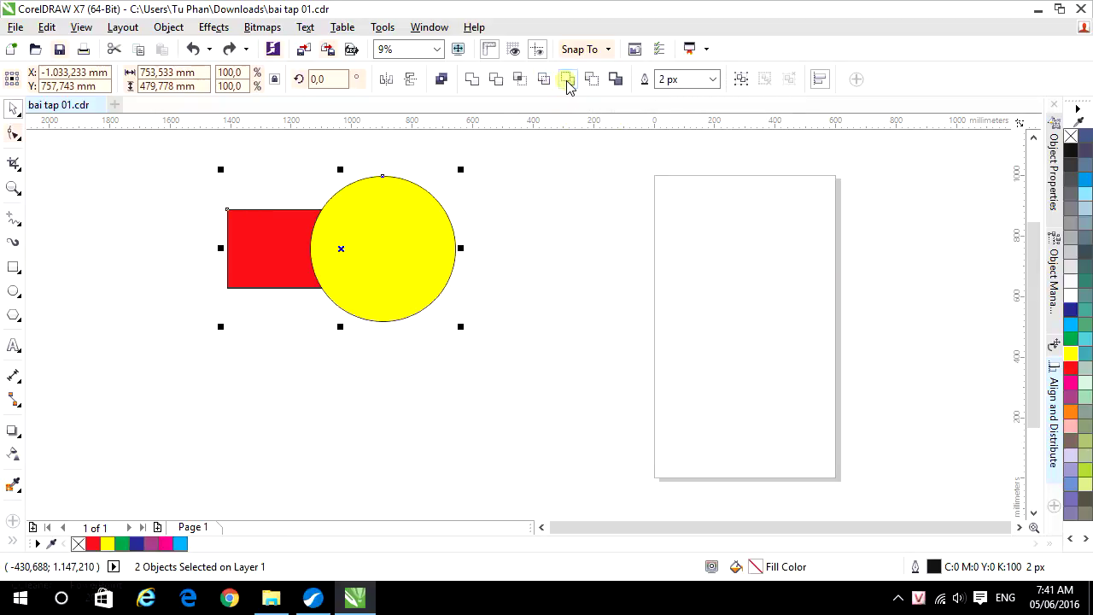
left_click(567, 81)
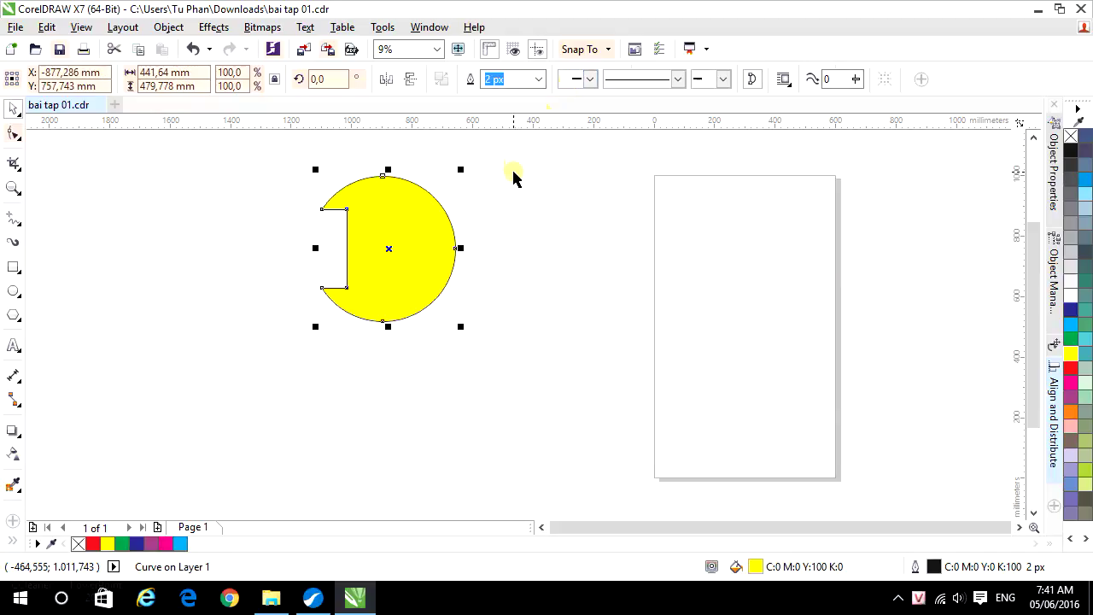
key("ctrl+z")
left_click(570, 257)
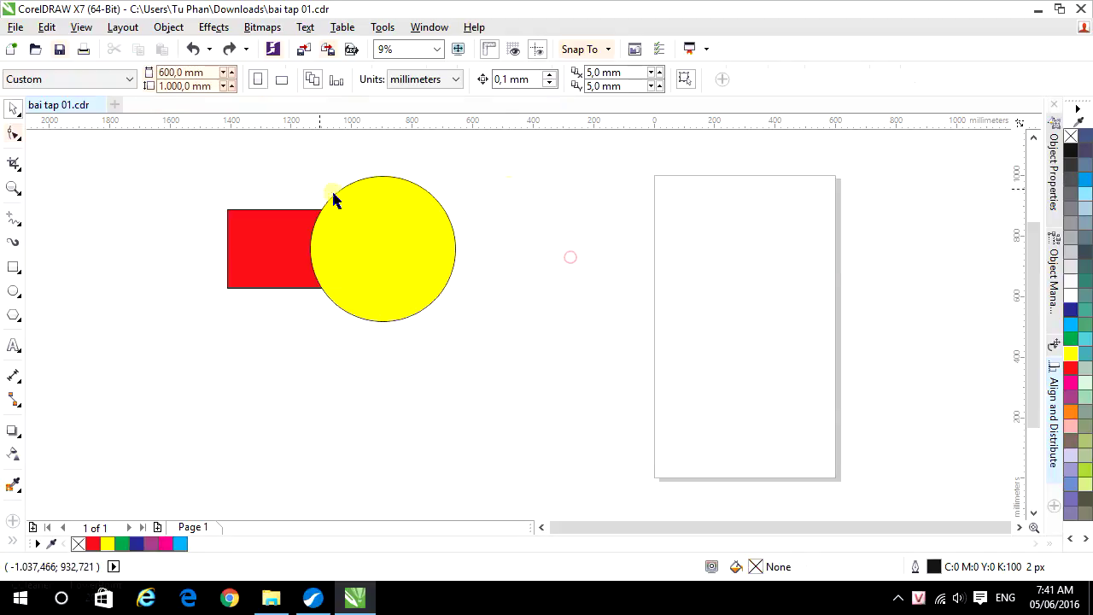
- Apply Front minus back to the rectangle and the circle once more, and undo it
left_click_drag(197, 158, 556, 322)
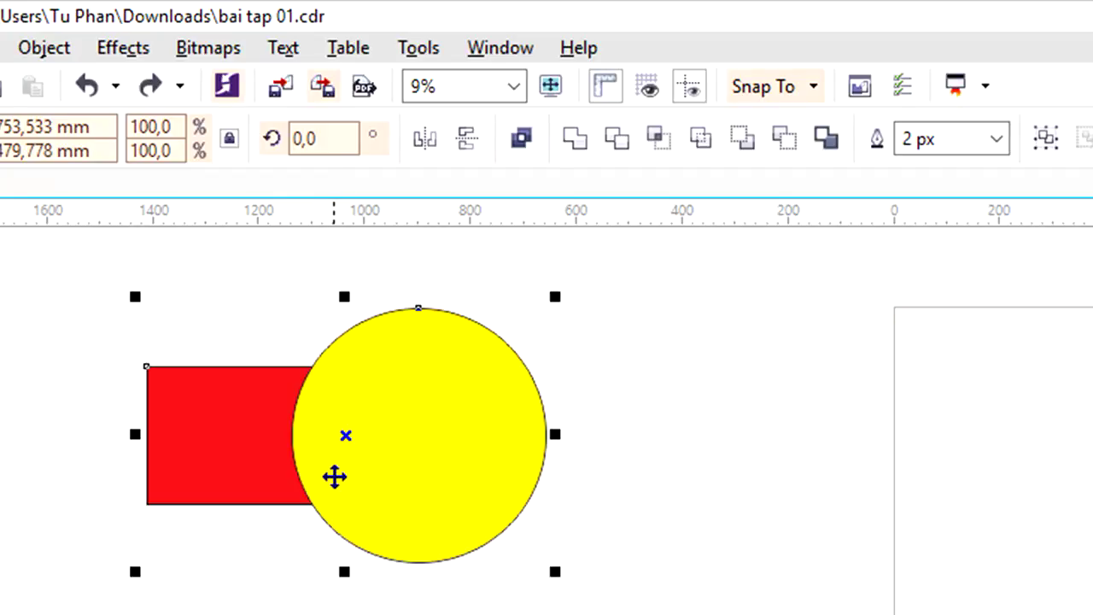
left_click(743, 141)
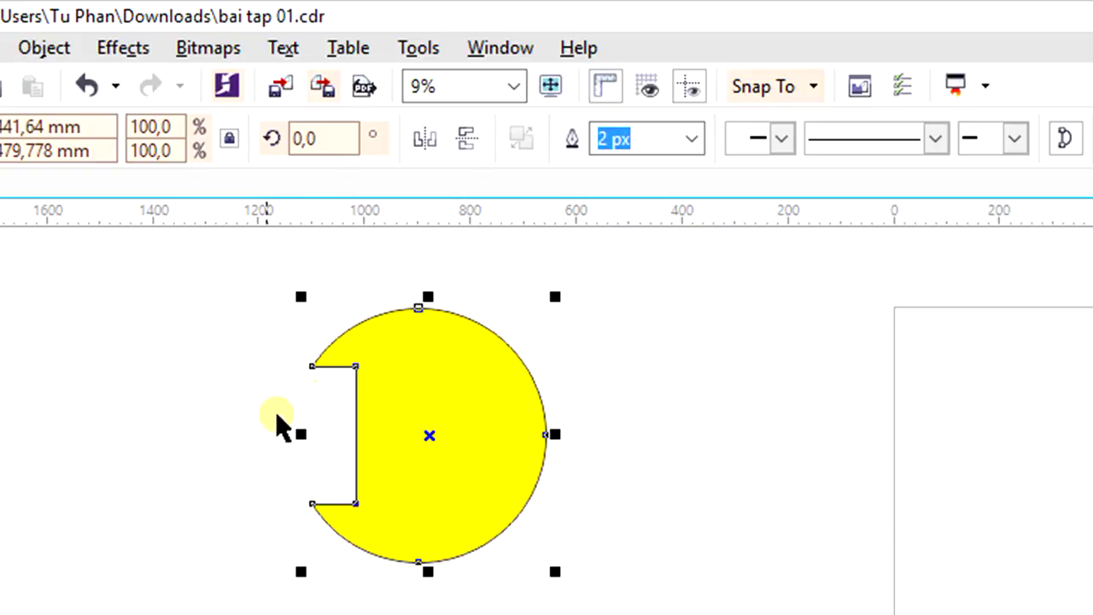
key("ctrl+z")
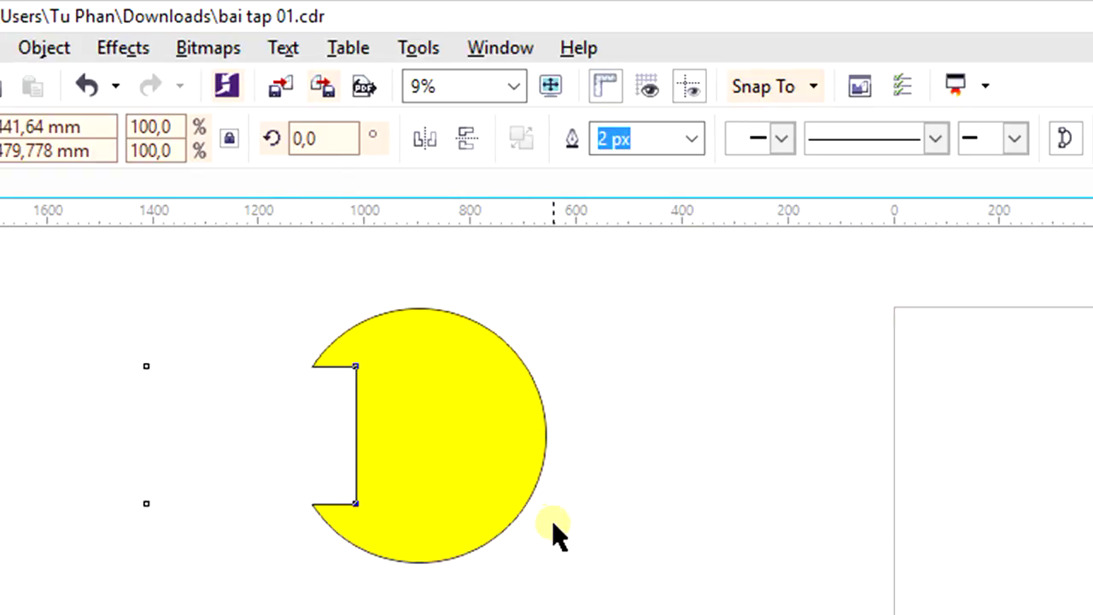
- Subtract the circle from the rectangle with Back minus front, and undo the operation
left_click_drag(57, 274, 604, 540)
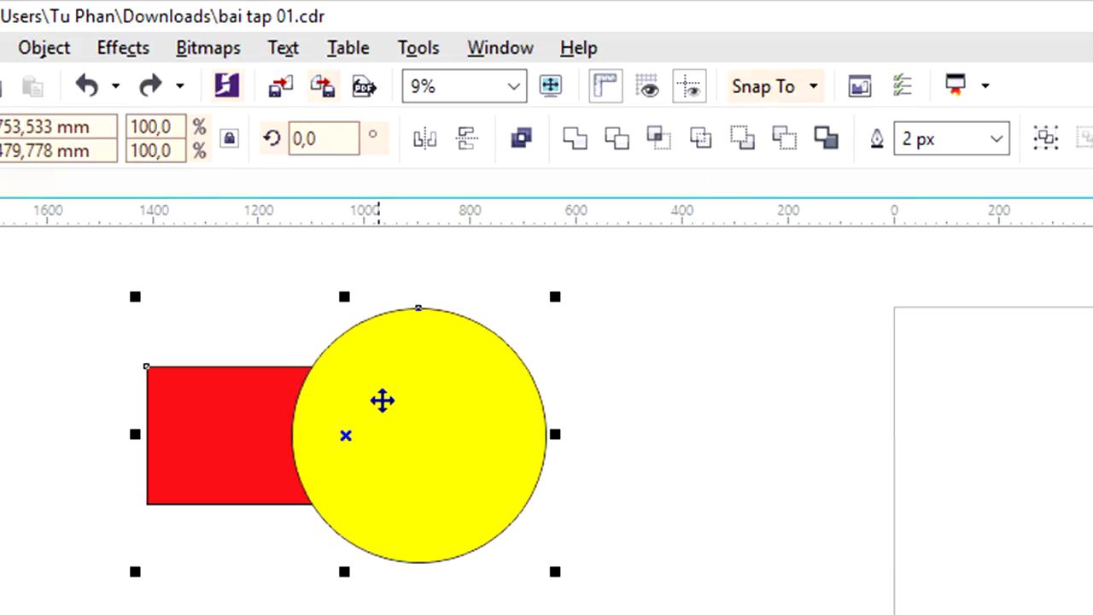
left_click(784, 139)
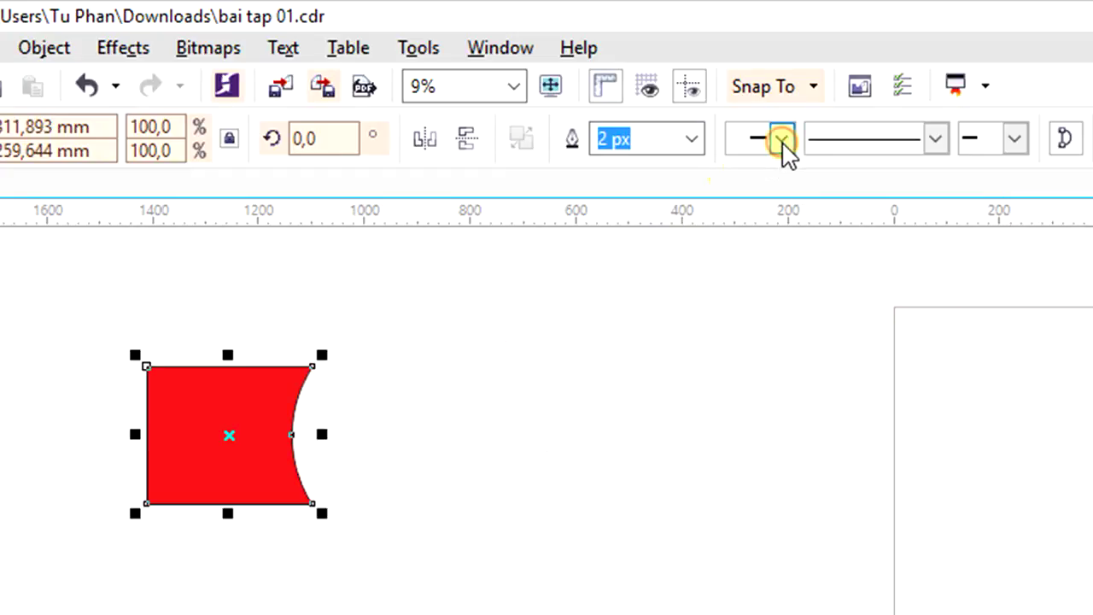
left_click(358, 432)
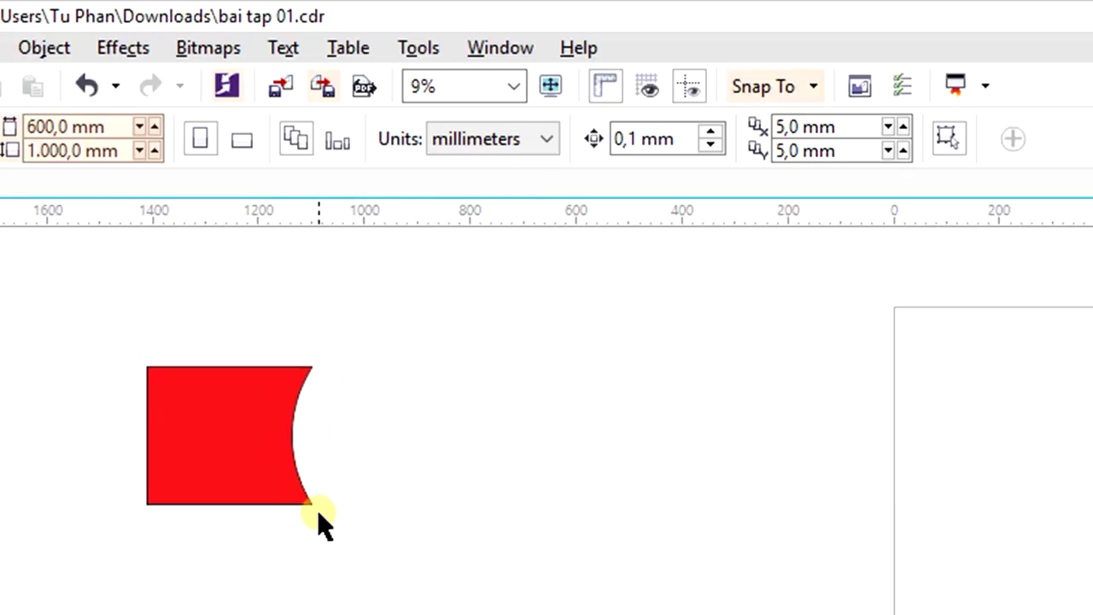
key("ctrl+z")
key("ctrl+z")
- Select both shapes again and cut the circle out of the rectangle with Back minus front
left_click(69, 294)
key("ctrl+a")
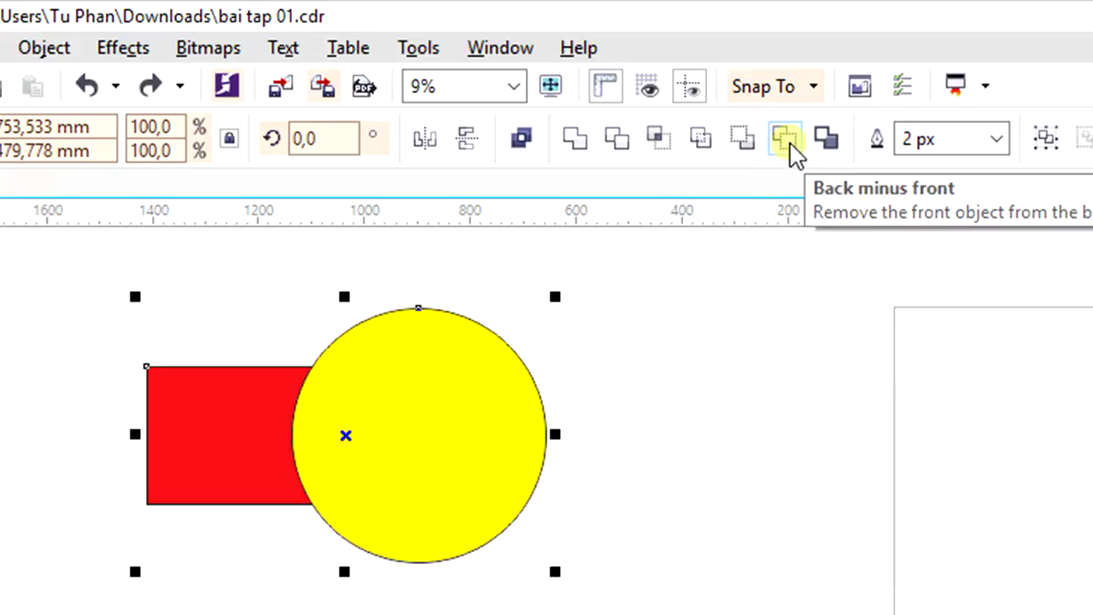
left_click(791, 147)
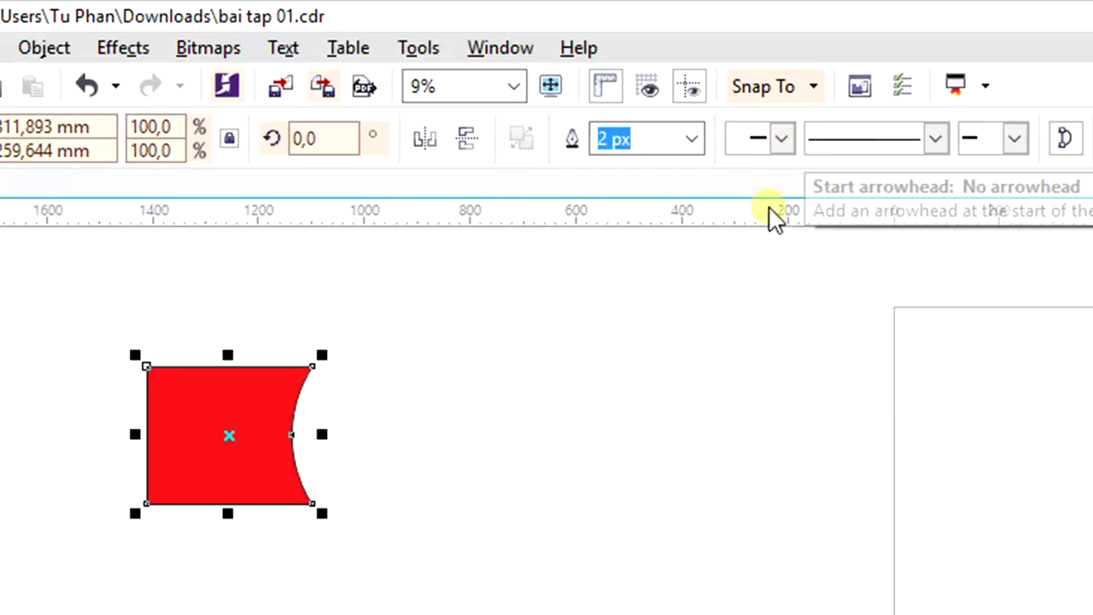
- Undo the Back minus front cut and create a boundary around the red rectangle and the yellow circle
key("ctrl+z")
left_click(649, 491)
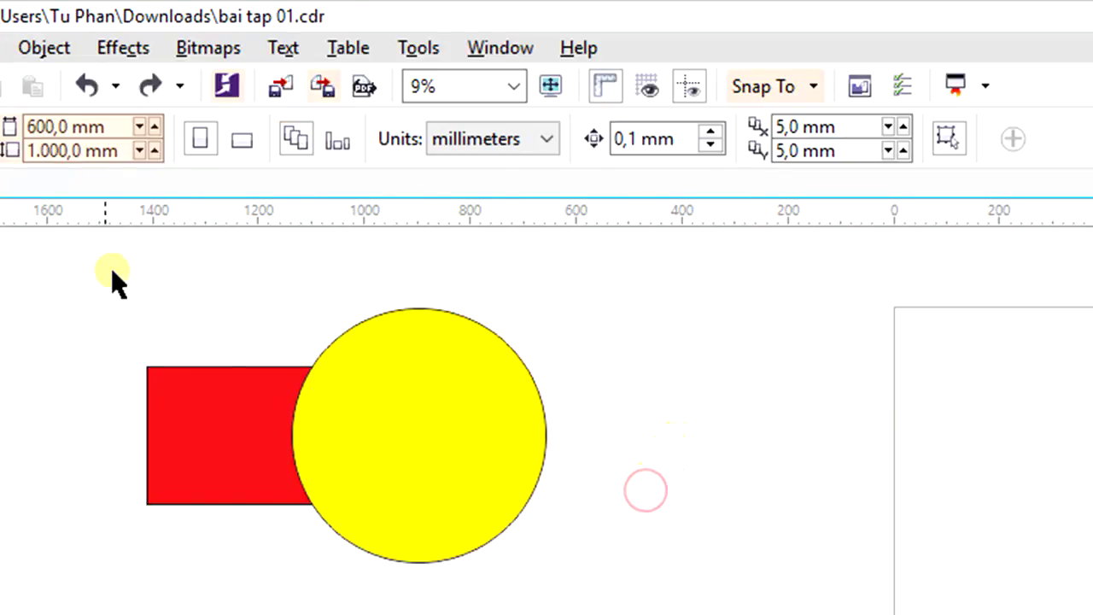
left_click_drag(104, 271, 605, 610)
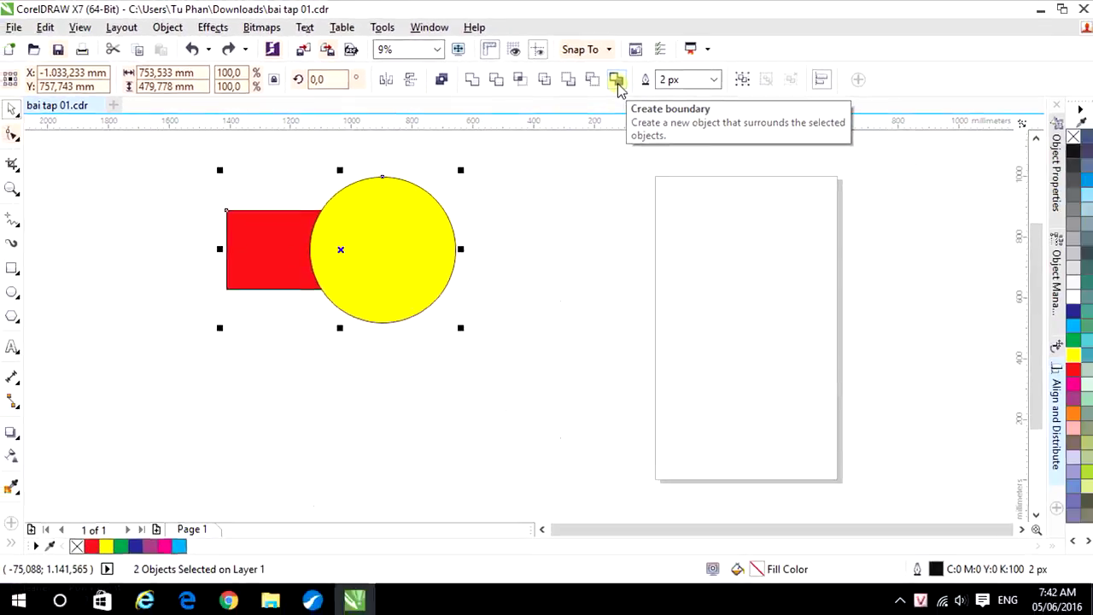
left_click(617, 82)
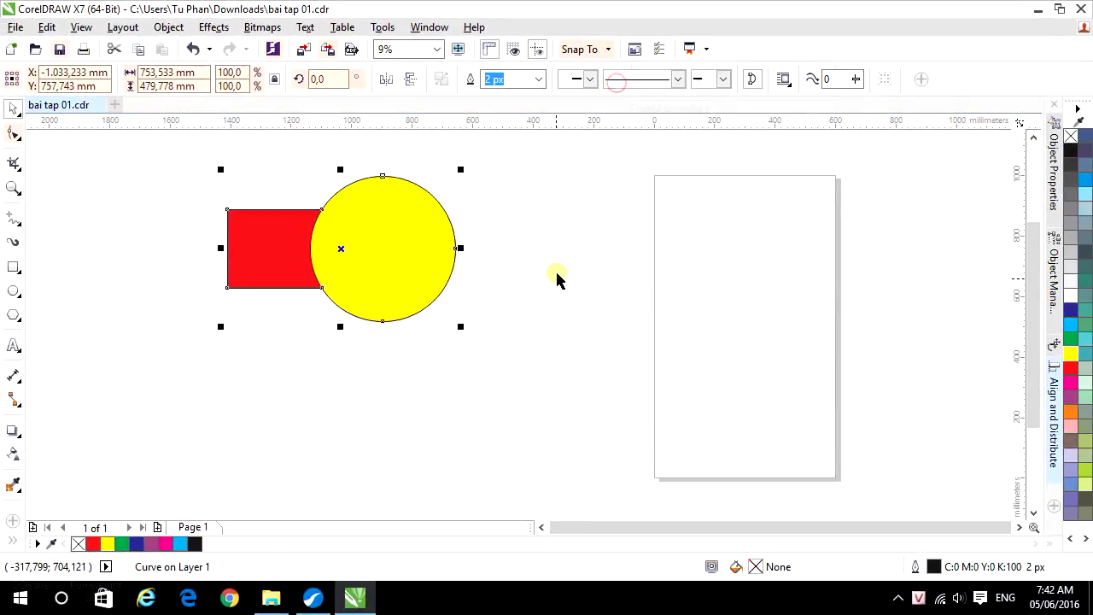
- Move the boundary outline off the two shapes to just below them, and undo the move
left_click(556, 278)
left_click_drag(418, 276, 538, 373)
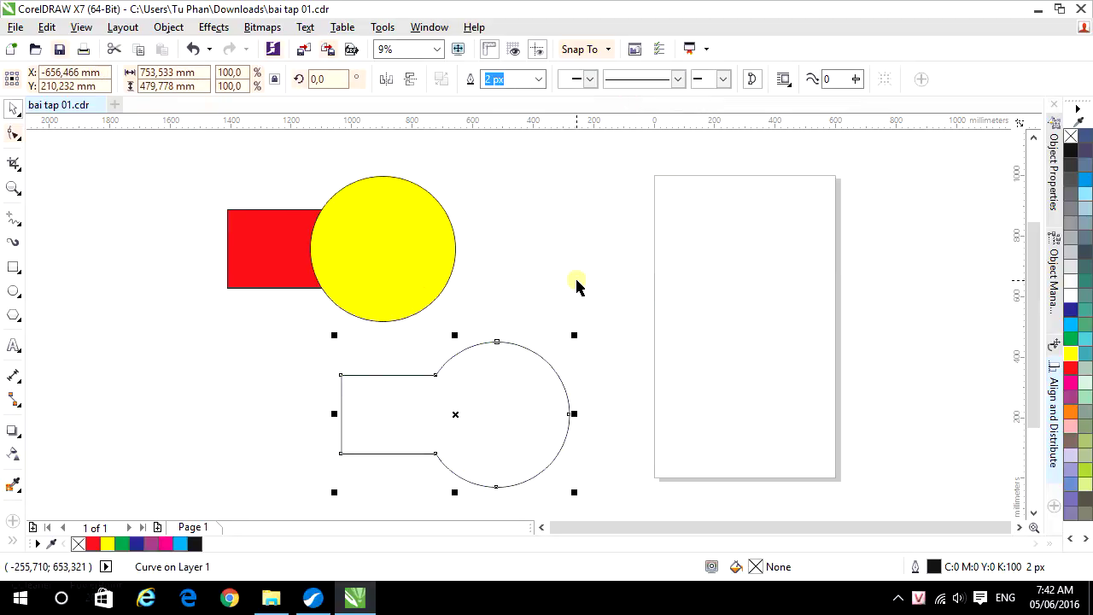
key("ctrl+z")
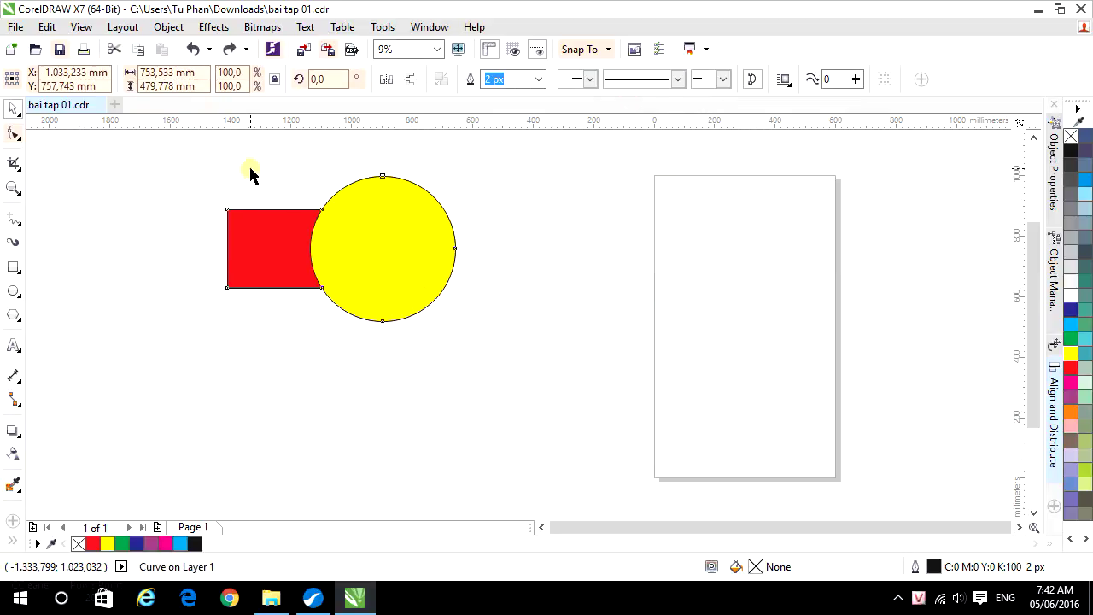
- Select the rectangle, the circle and the boundary outline on them, and create another boundary around all of them
left_click_drag(117, 132, 538, 323)
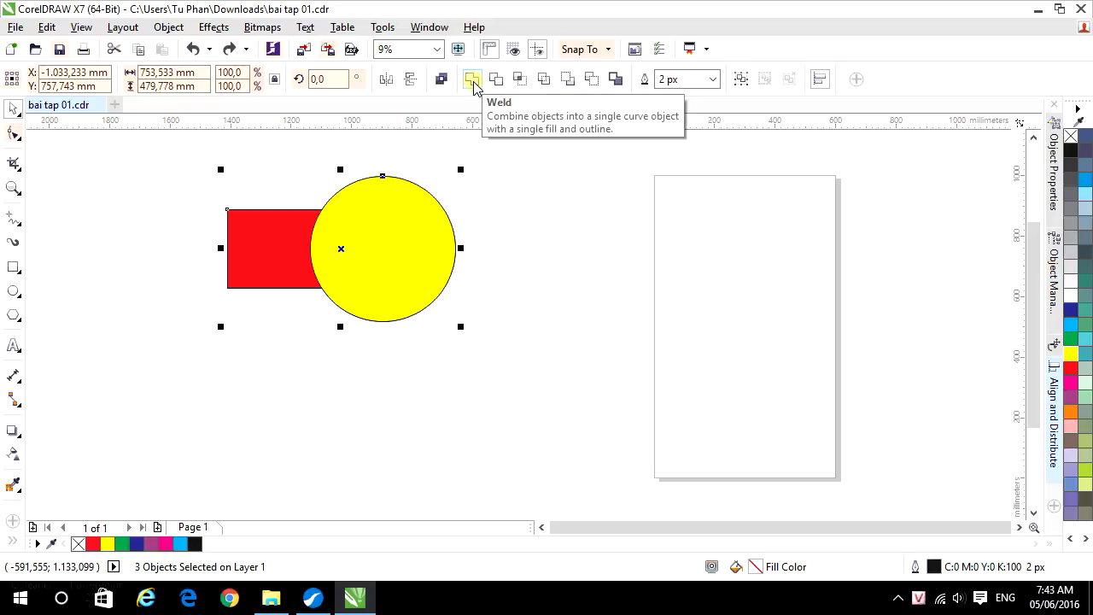
left_click(598, 167)
left_click_drag(200, 170, 489, 348)
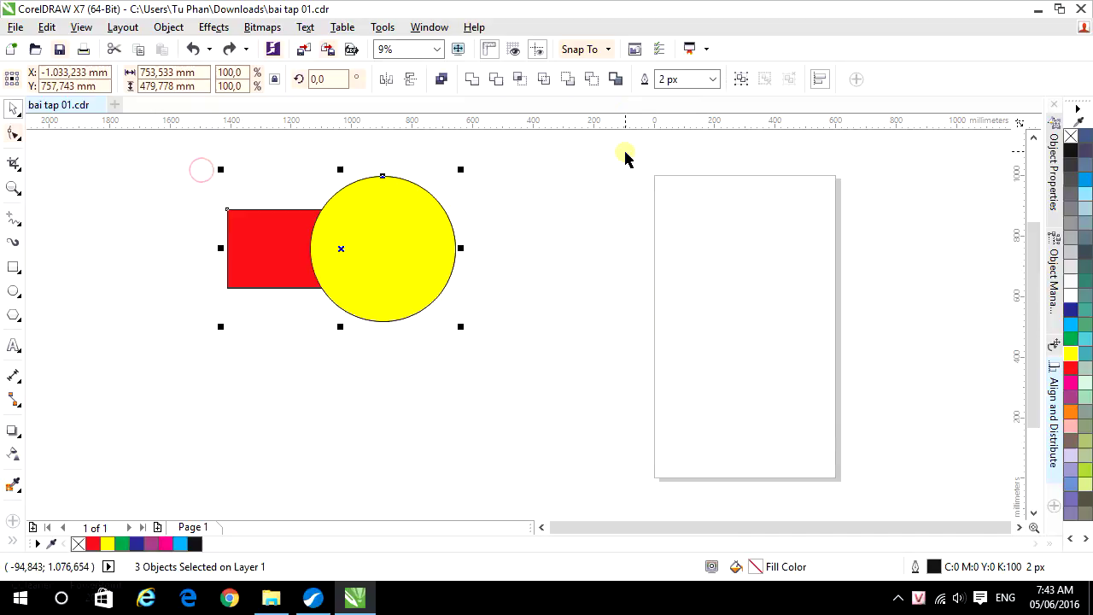
left_click(615, 79)
- Move the new boundary outline away from the shapes, partly onto the drawing page, centred at about X 102 mm, Y 436 mm
left_click_drag(391, 257, 621, 343)
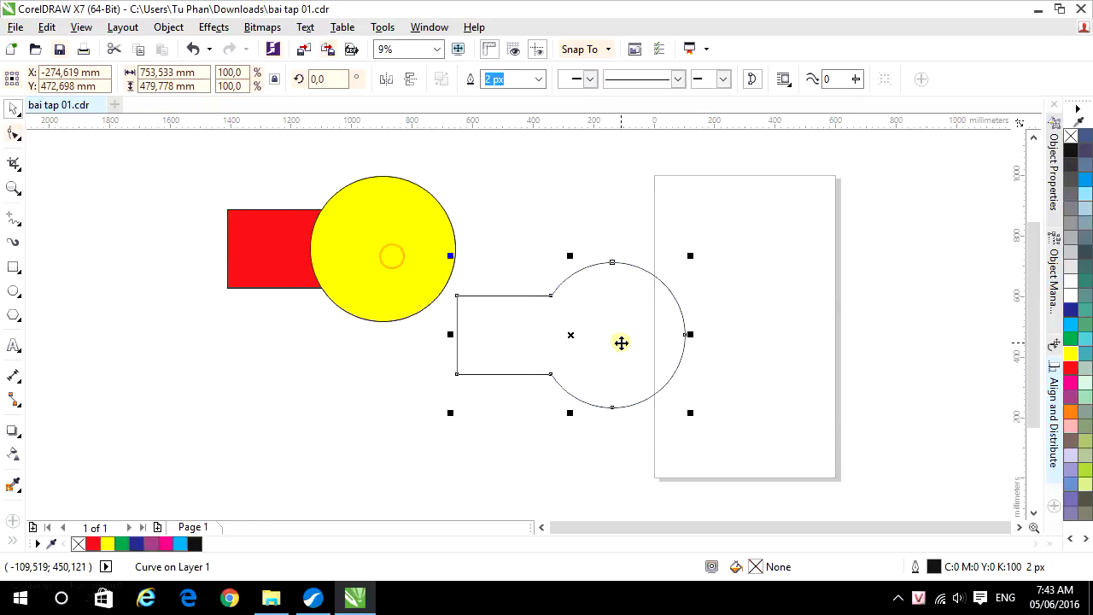
left_click(288, 331)
left_click_drag(179, 160, 453, 325)
left_click_drag(622, 342, 736, 331)
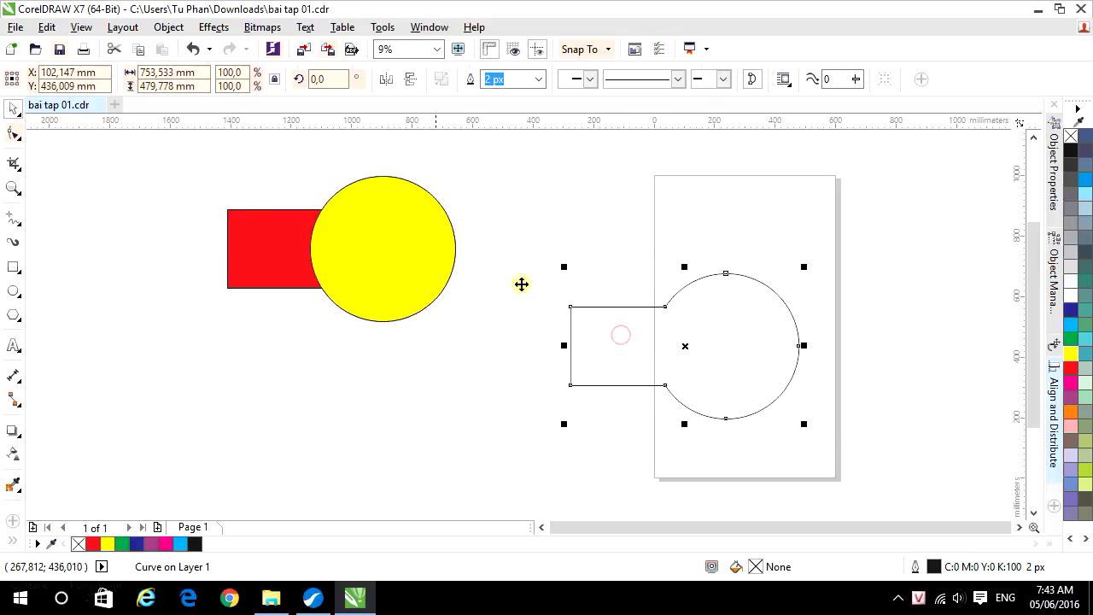
- Weld the rectangle, the circle and the outline lying on them into one shape, and undo the weld
left_click_drag(200, 161, 478, 323)
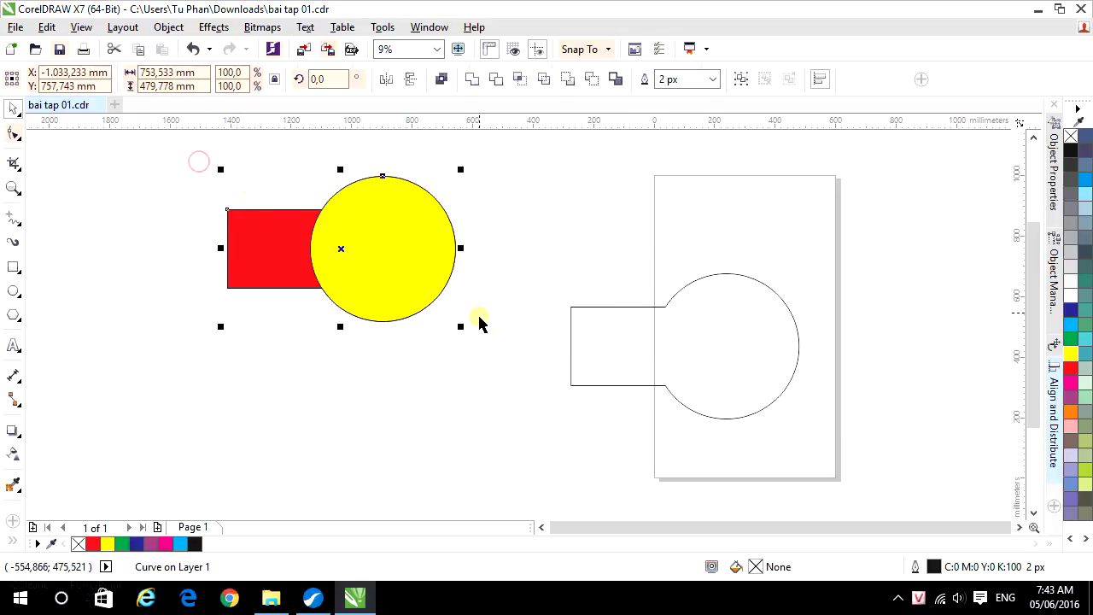
left_click(472, 81)
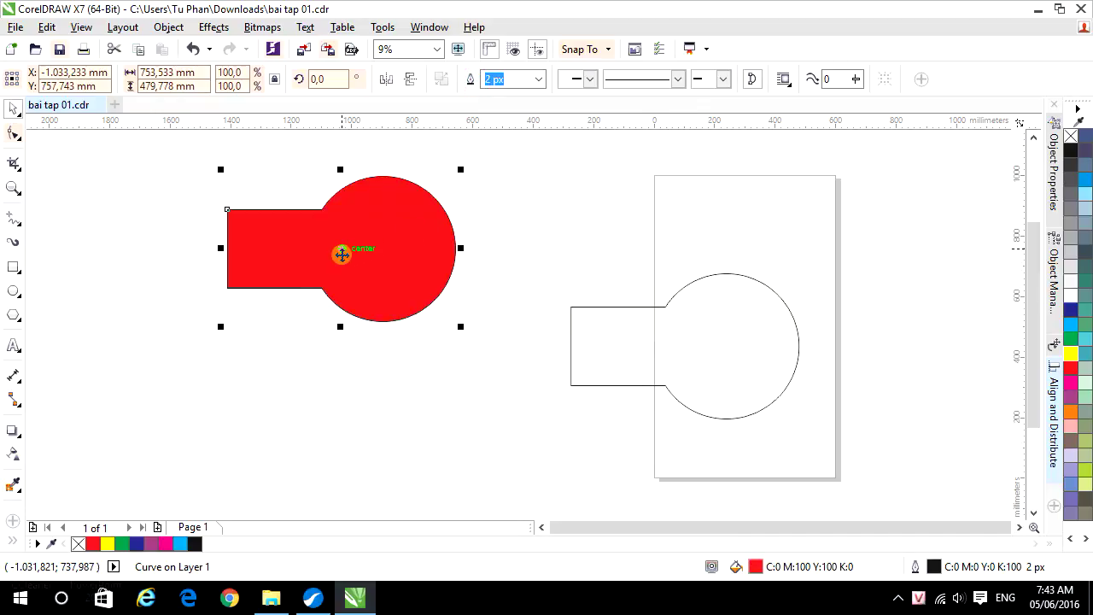
left_click(392, 383)
key("ctrl+z")
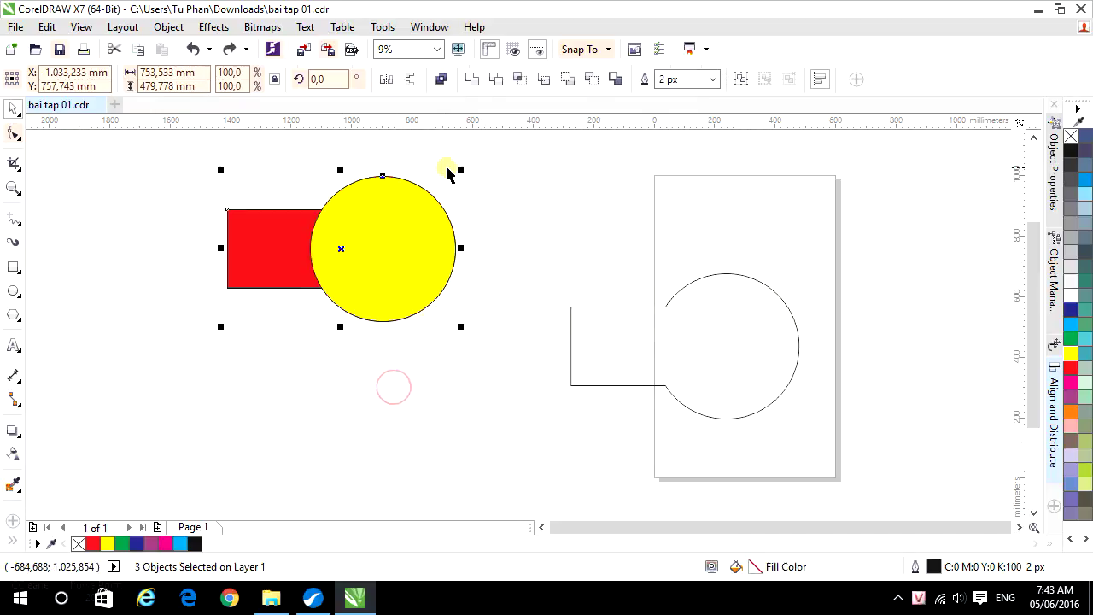